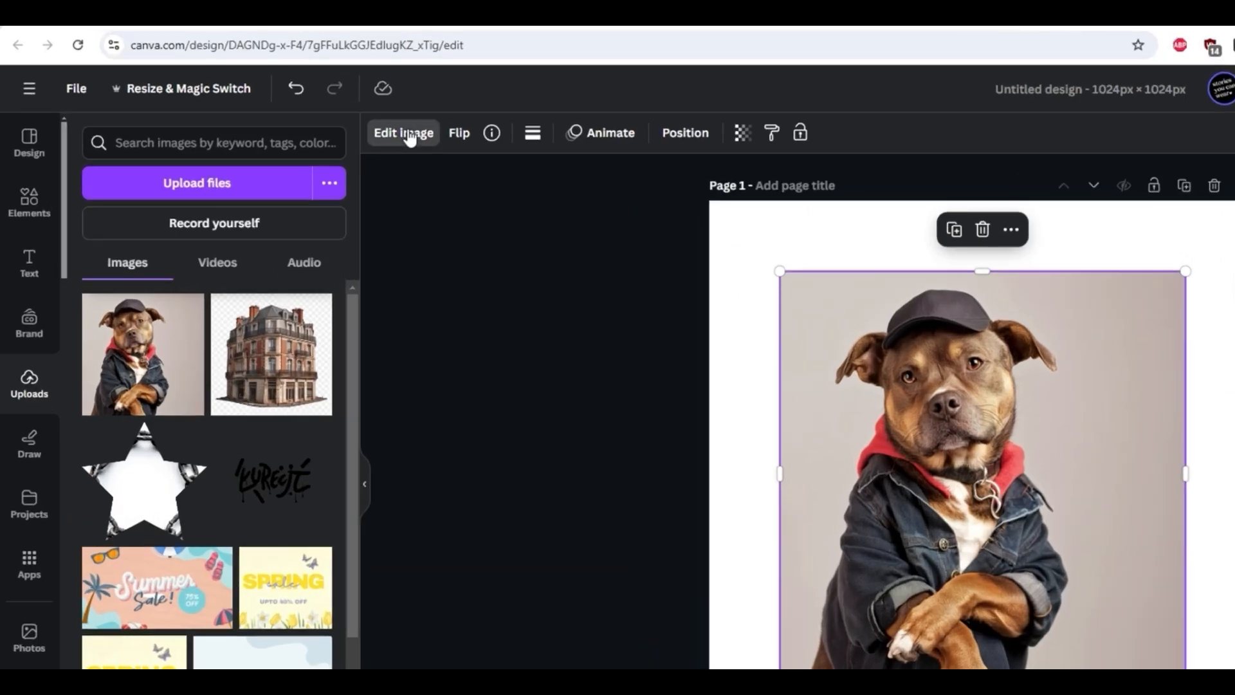
- Remove the background of the capped dog photo, scale the cutout down to about 552 × 552 and reposition it on page 1
left_click(424, 137)
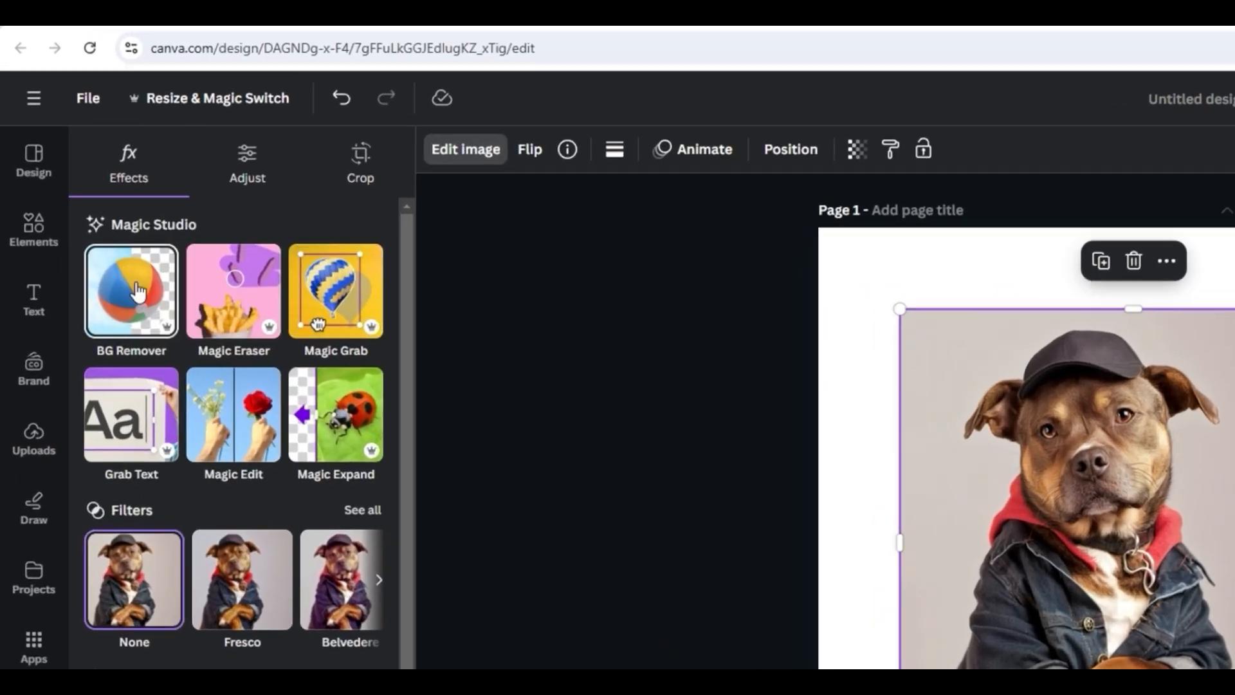
left_click(137, 290)
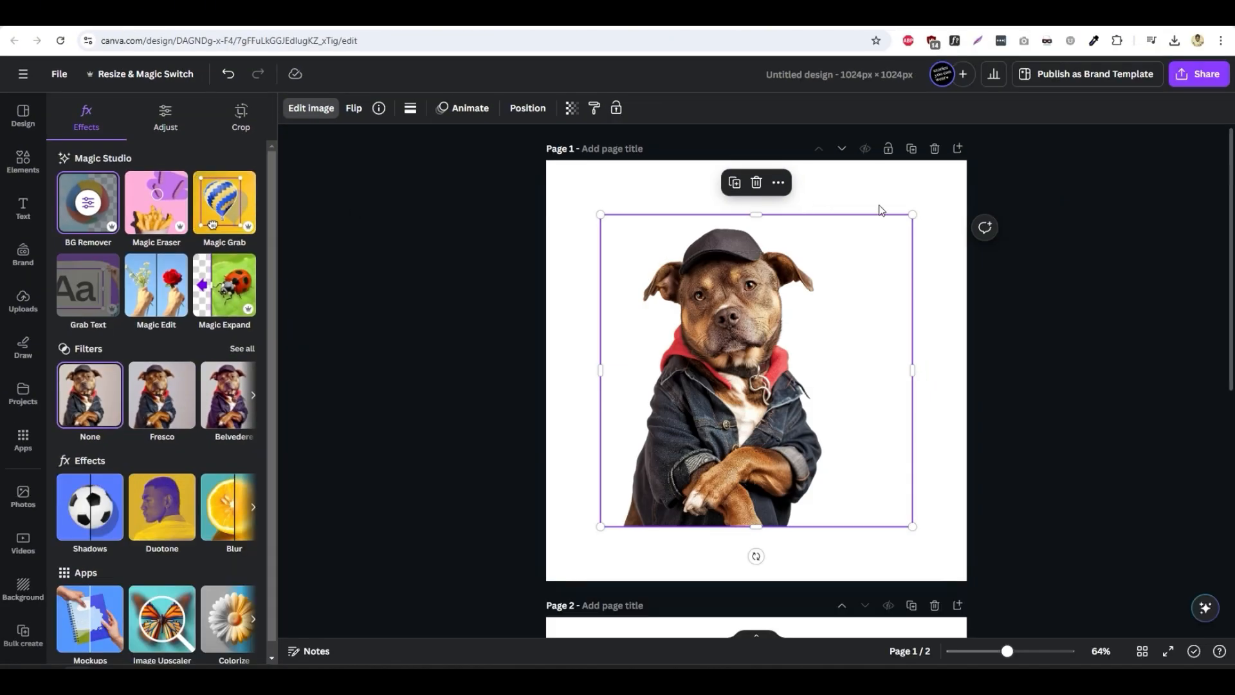
left_click_drag(913, 214, 823, 292)
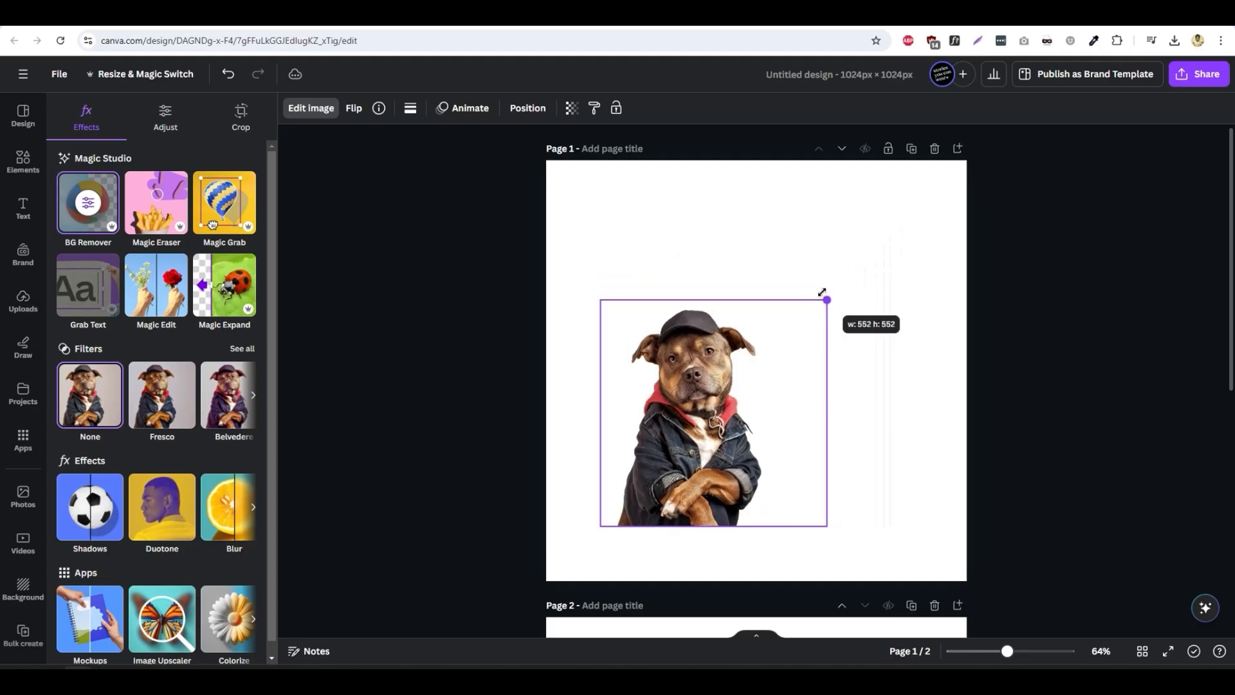
left_click_drag(767, 367, 753, 322)
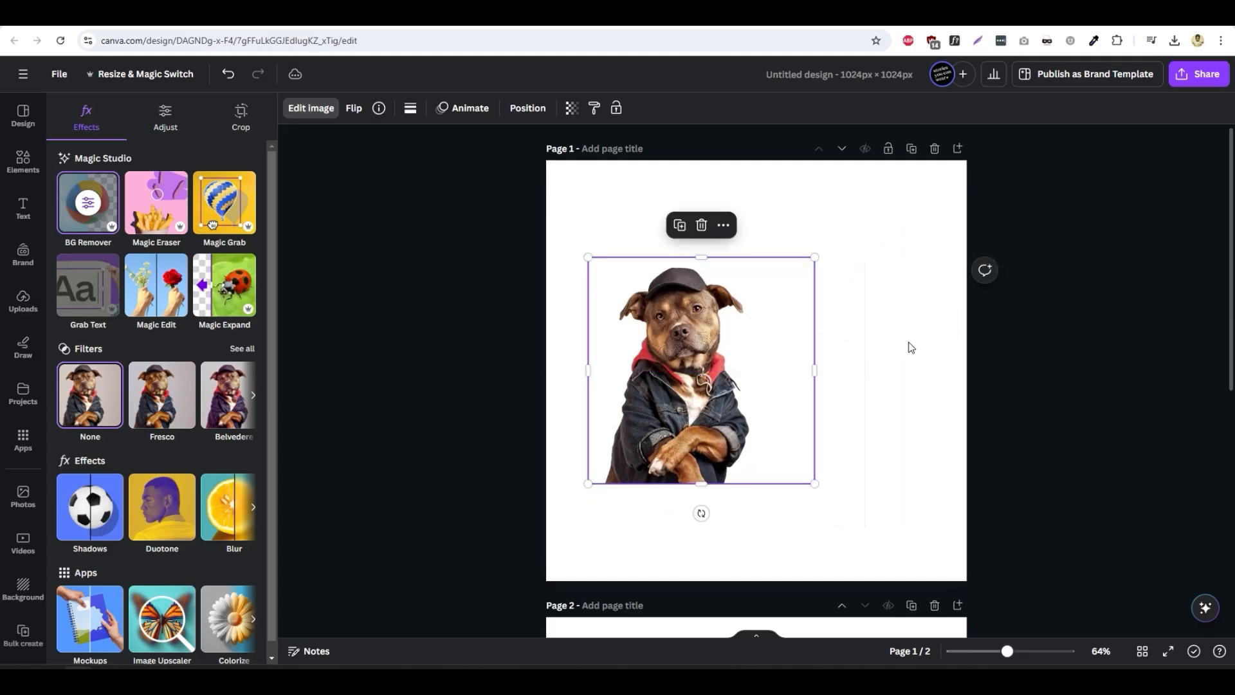
scroll(927, 341, "down", 2)
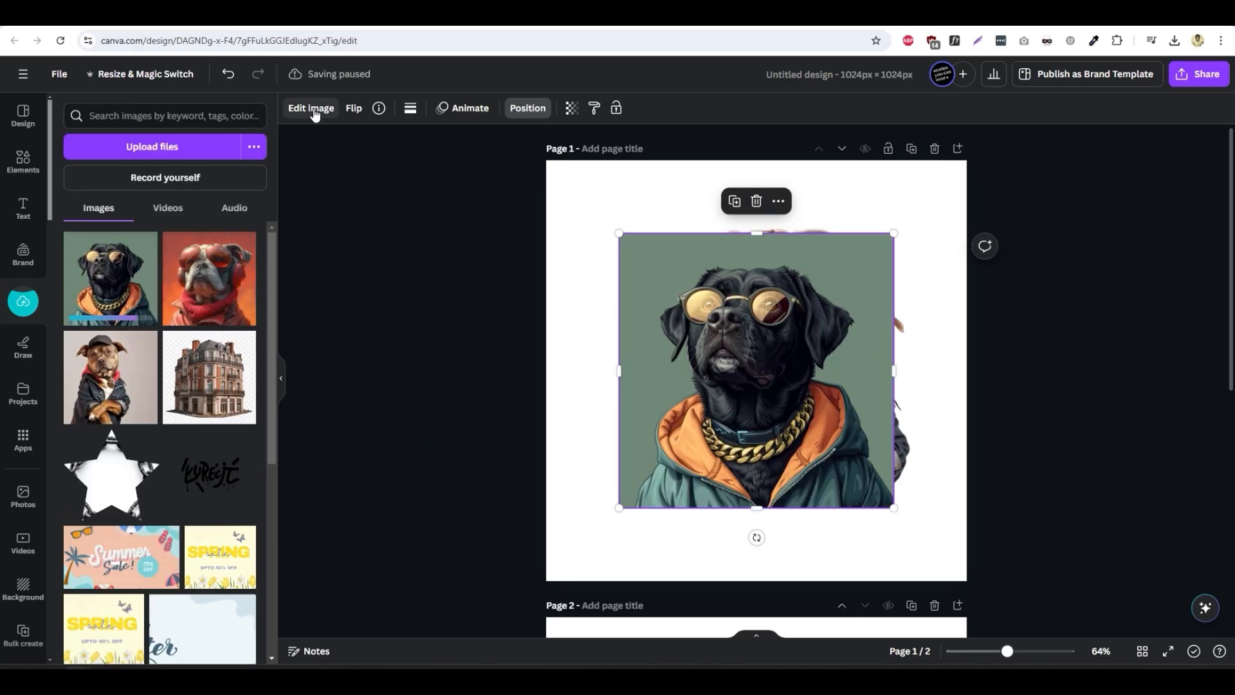
- Remove the background of the black dog photo and arrange the three dog cutouts as a group portrait with the bulldog behind
left_click(313, 108)
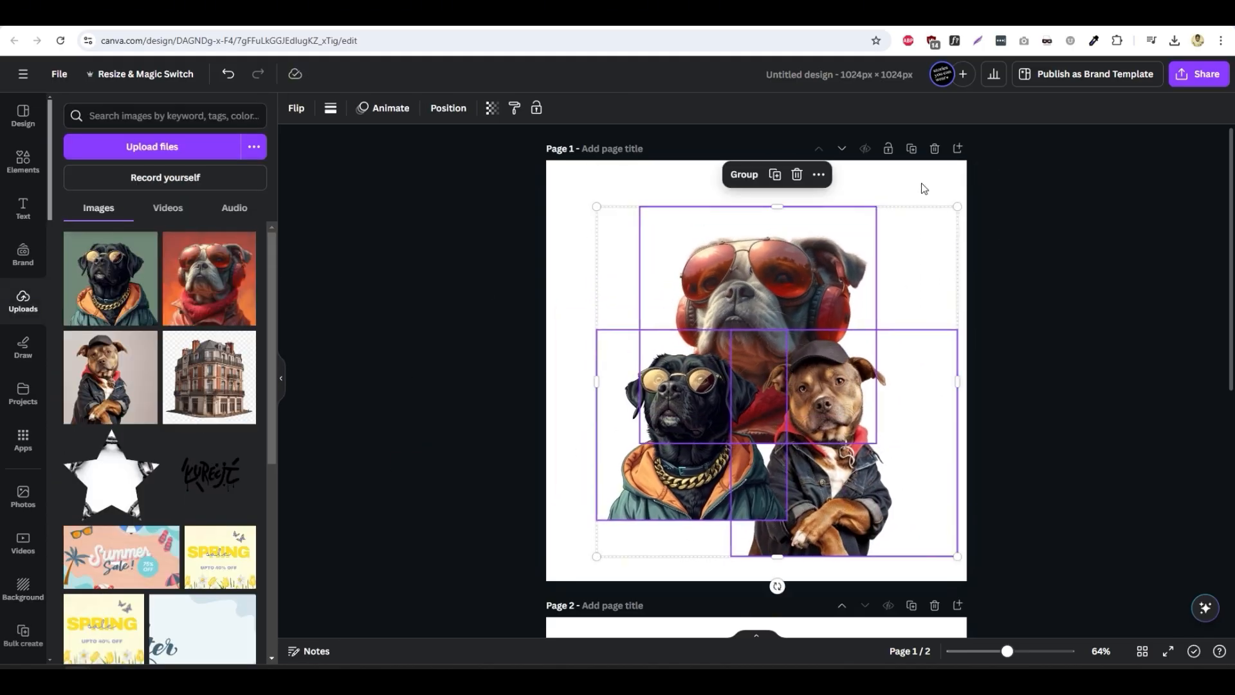
left_click(922, 185)
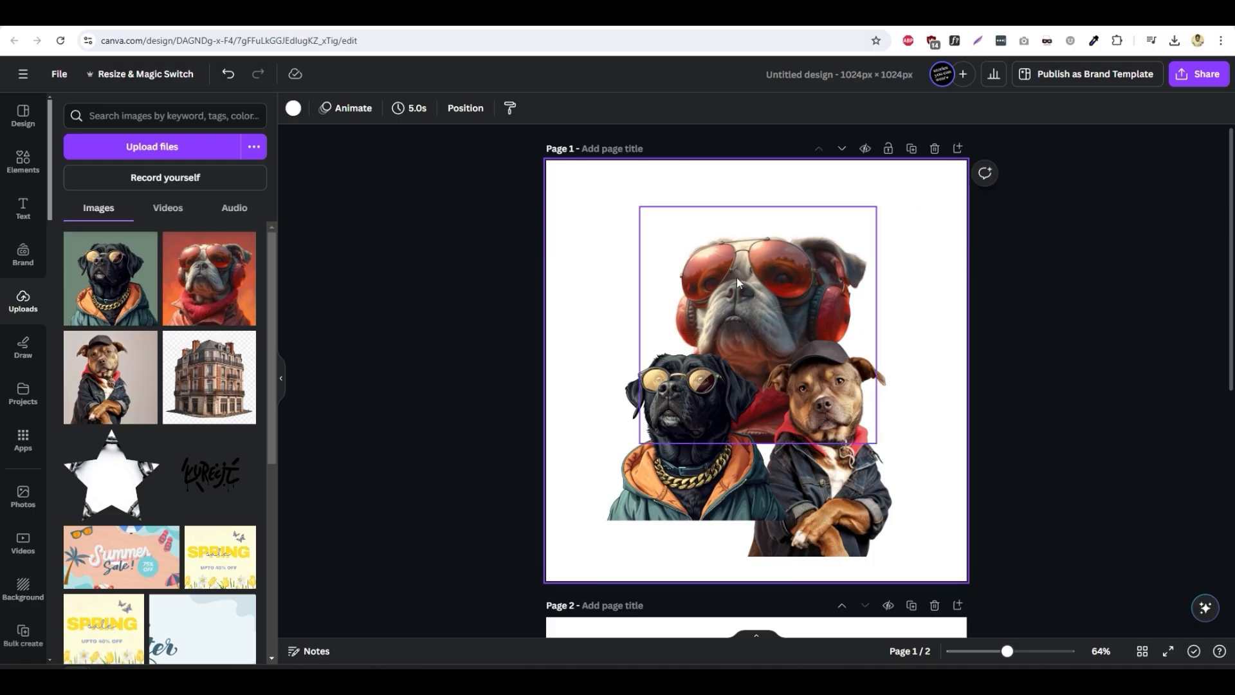
- Add the uploaded brick building image without its background and place it in the middle of the dog collage
left_click(210, 386)
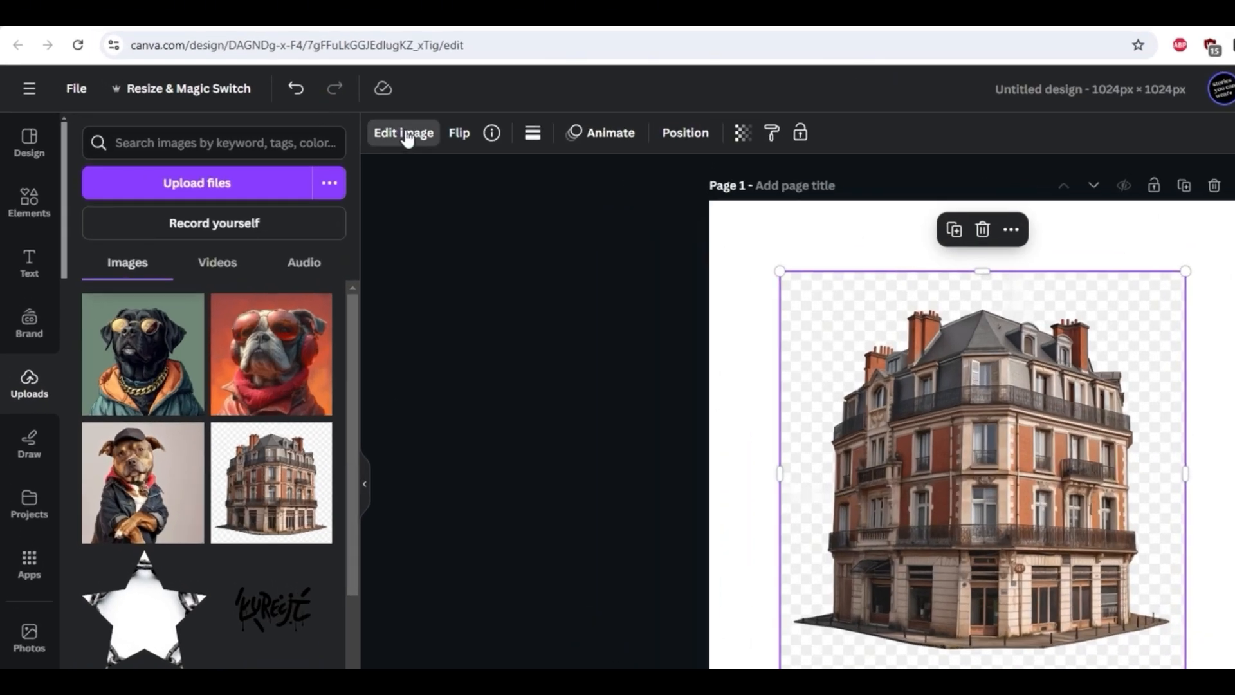
left_click(404, 134)
left_click(113, 255)
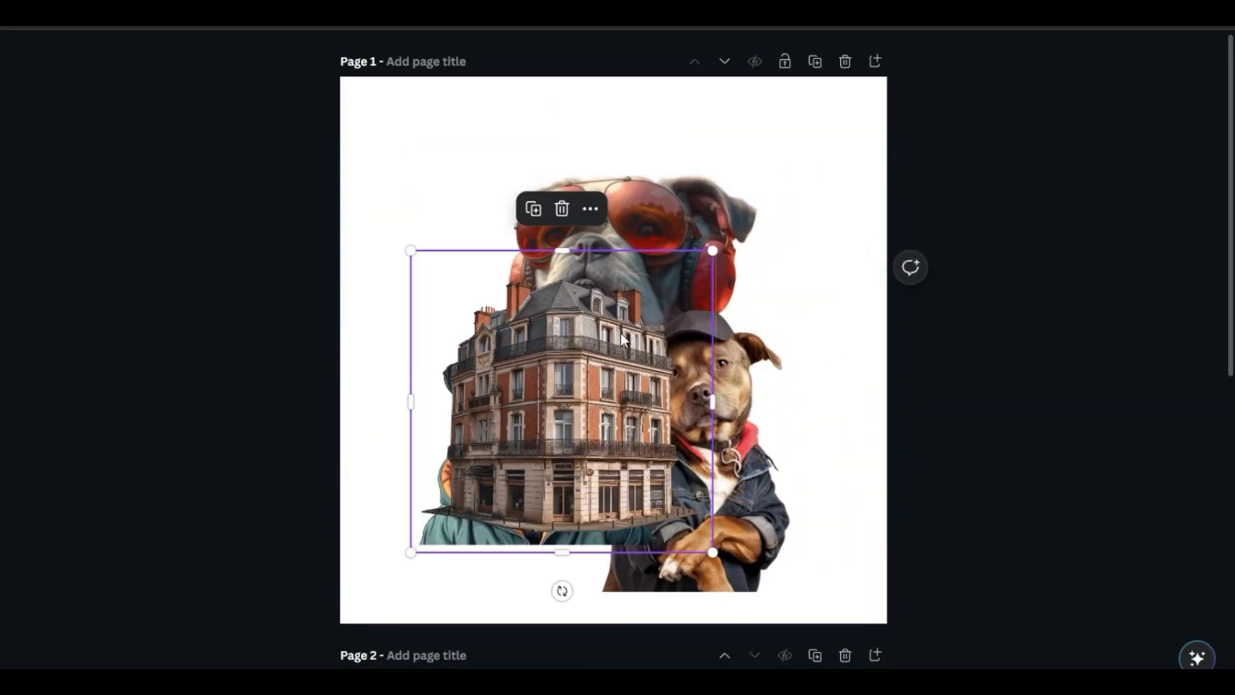
left_click_drag(599, 362, 646, 396)
- Move the bulldog cutout up and enlarge it so it stands centred above the building
left_click_drag(644, 198, 620, 166)
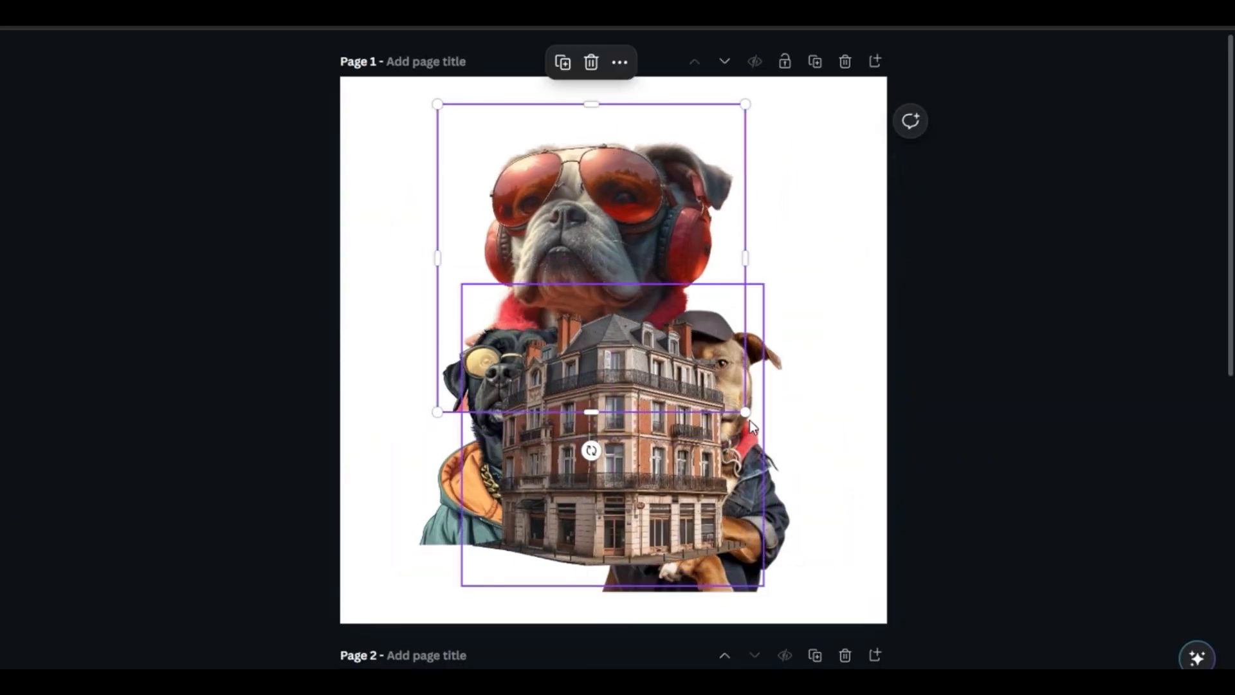
left_click_drag(749, 420, 792, 453)
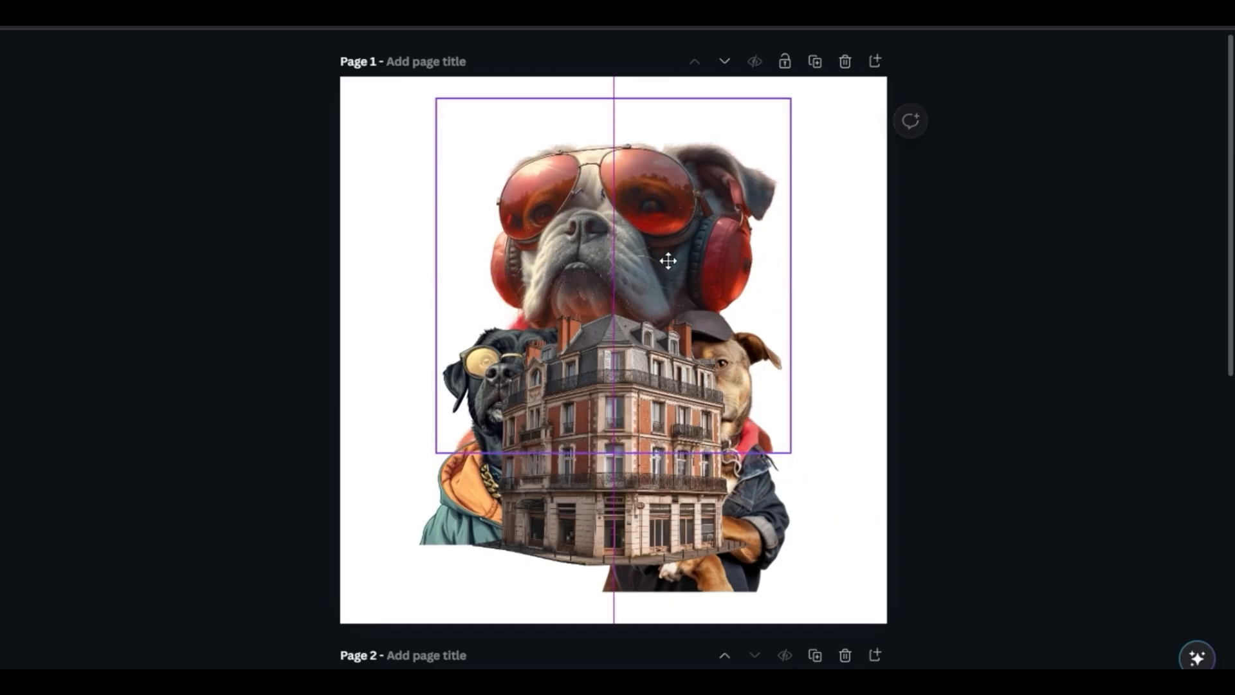
left_click_drag(667, 261, 676, 251)
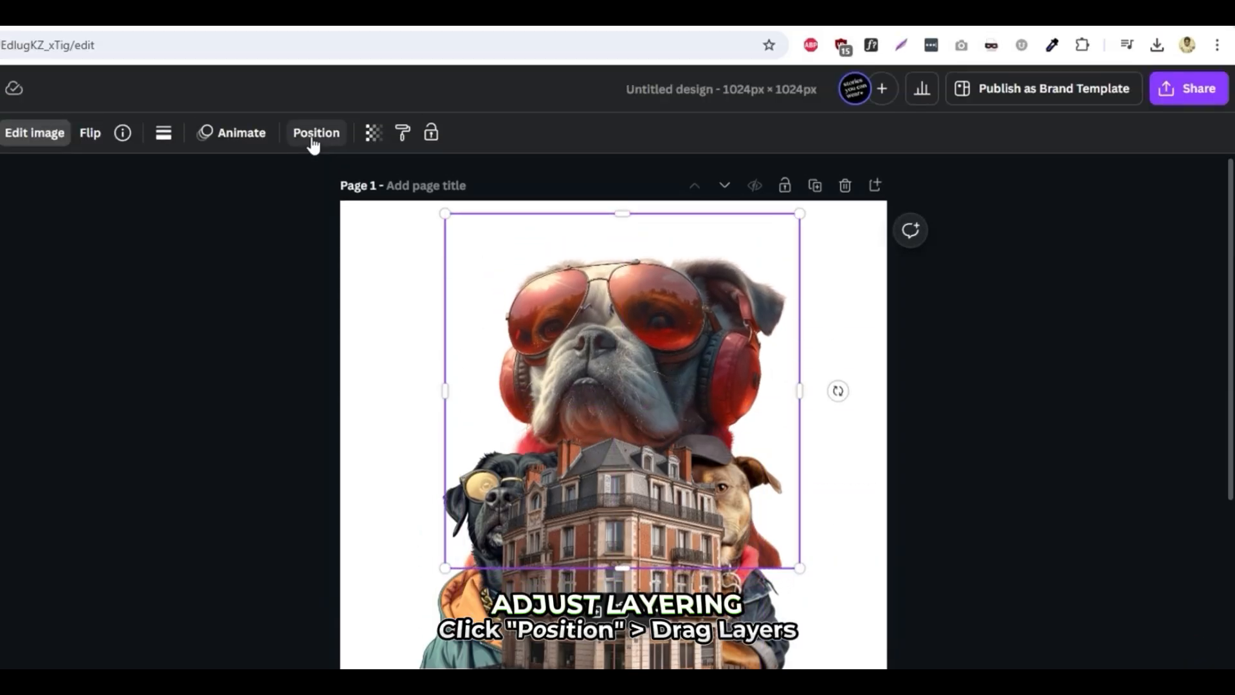
- Reorder the building's layer behind the two smaller dogs and shift the building up along the page's vertical centre line
left_click(313, 144)
left_click_drag(287, 246, 287, 360)
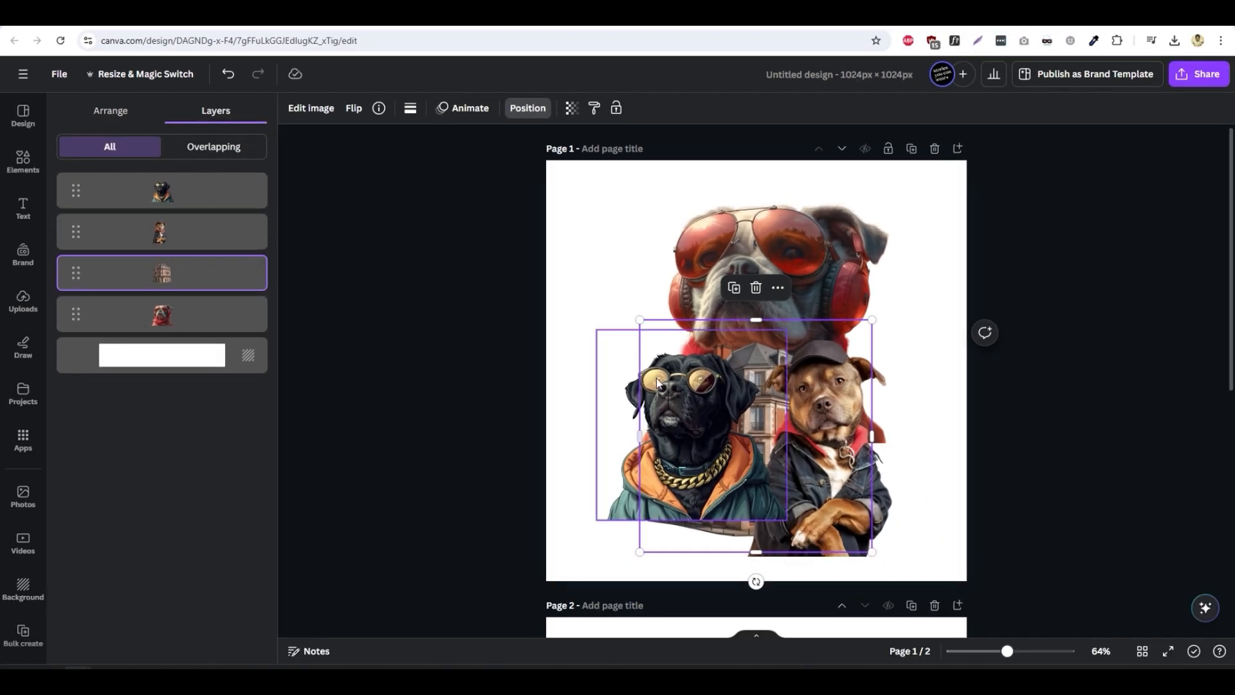
left_click_drag(752, 360, 762, 324)
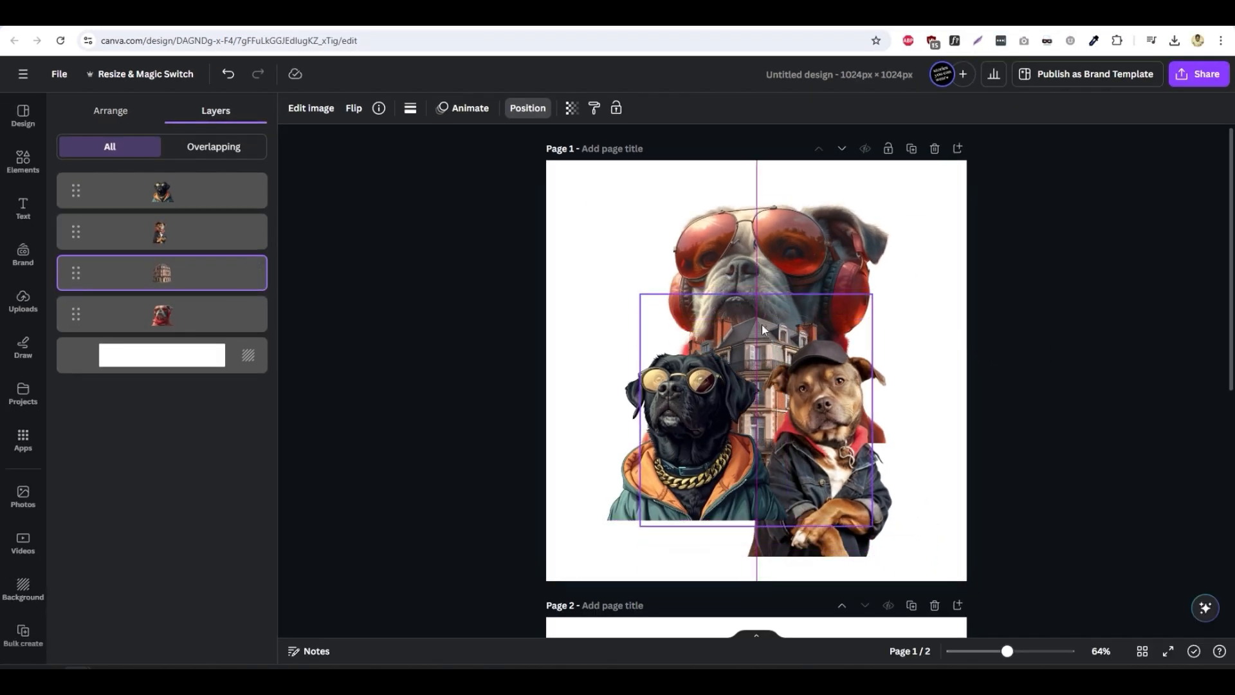
- Spread the dogs around the building: the bulldog higher, the black dog farther lower left and the capped dog farther right
left_click(810, 250)
left_click_drag(758, 377, 741, 389)
left_click_drag(853, 486, 887, 476)
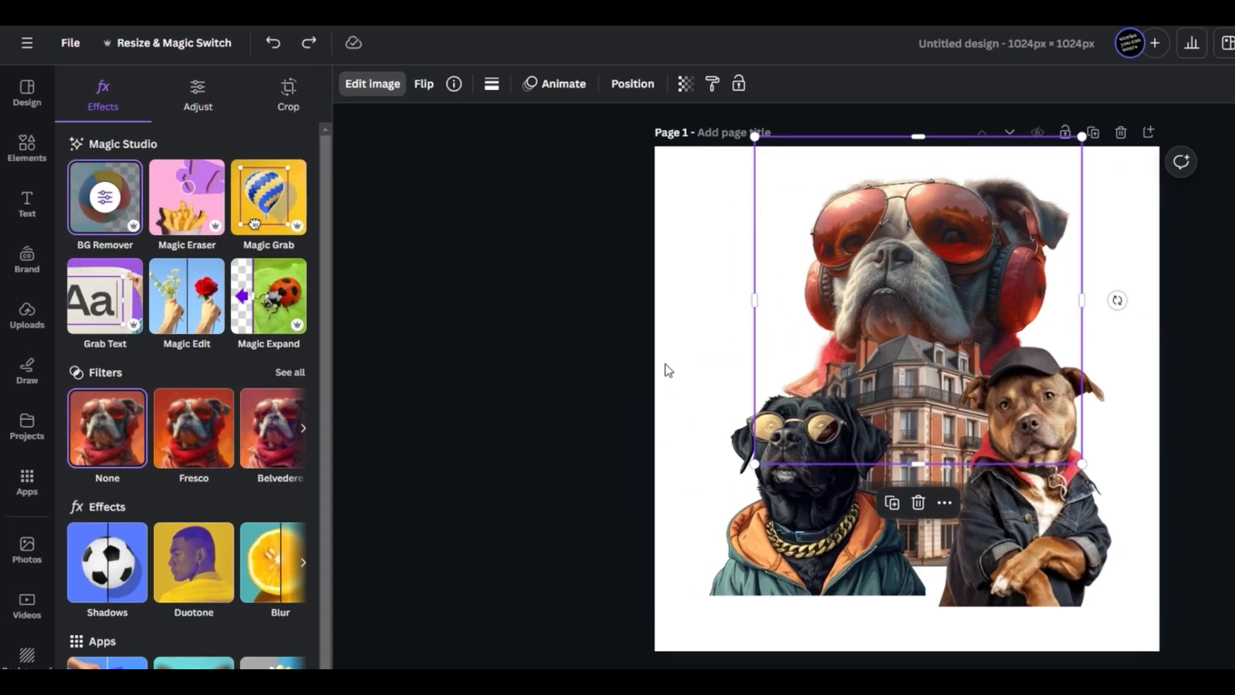
left_click(689, 336)
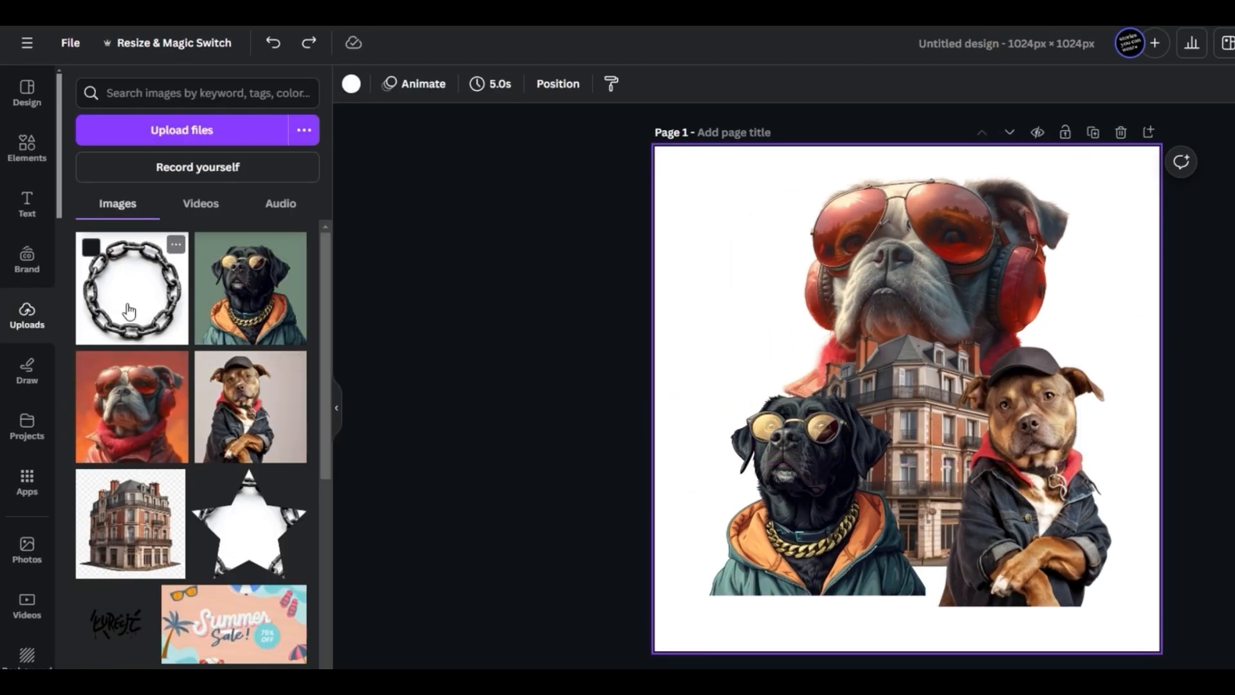
- Add the uploaded chain ring image to the page and remove its background
left_click(130, 311)
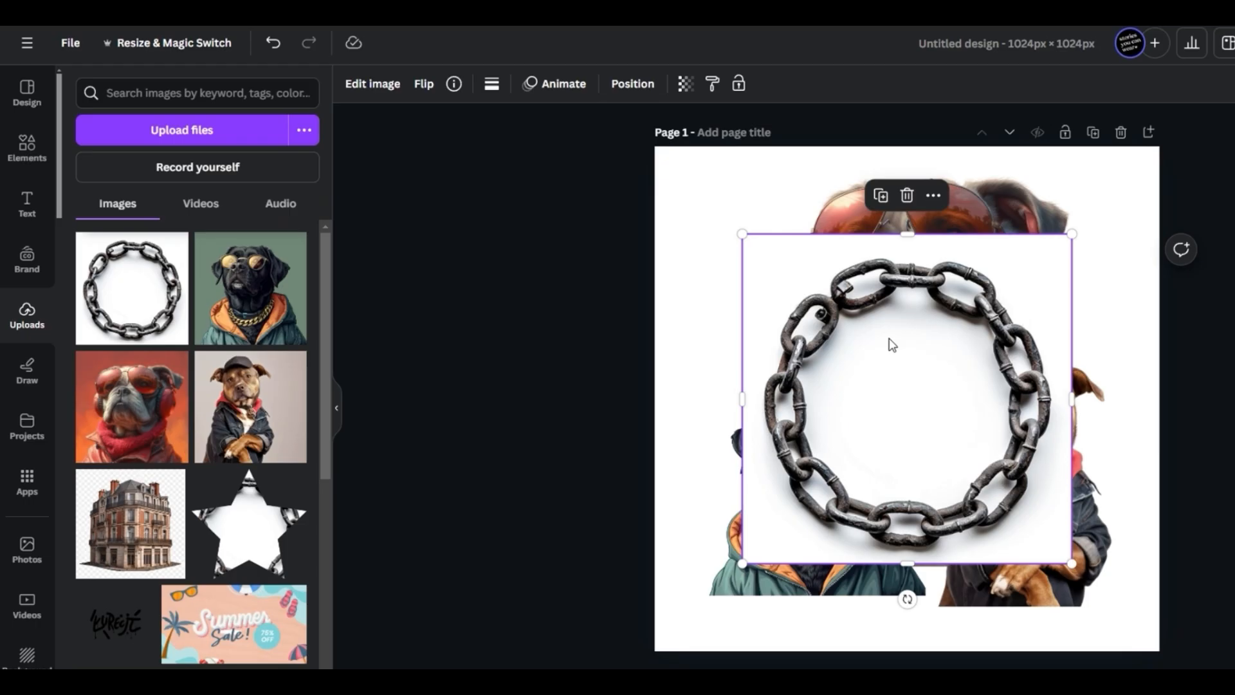
left_click(364, 88)
left_click(105, 196)
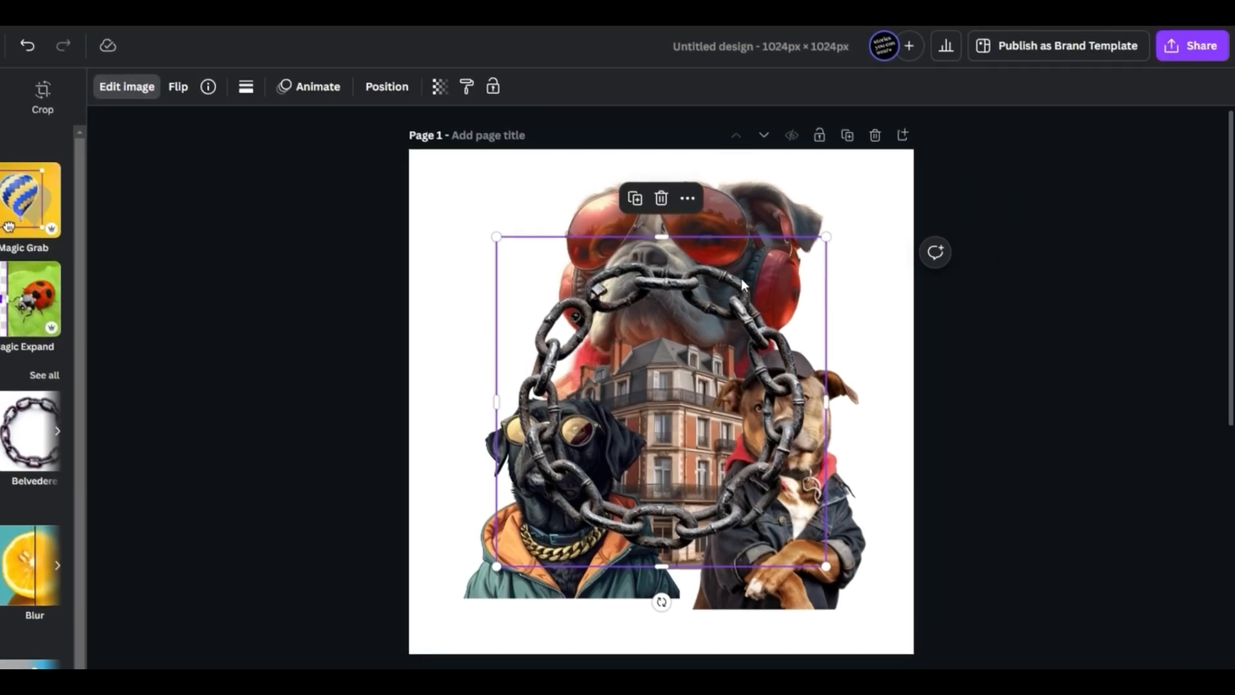
- Shrink the chain ring, place it above the black dog and put a duplicate over the capped dog
left_click_drag(828, 238, 694, 370)
left_click_drag(647, 426, 615, 296)
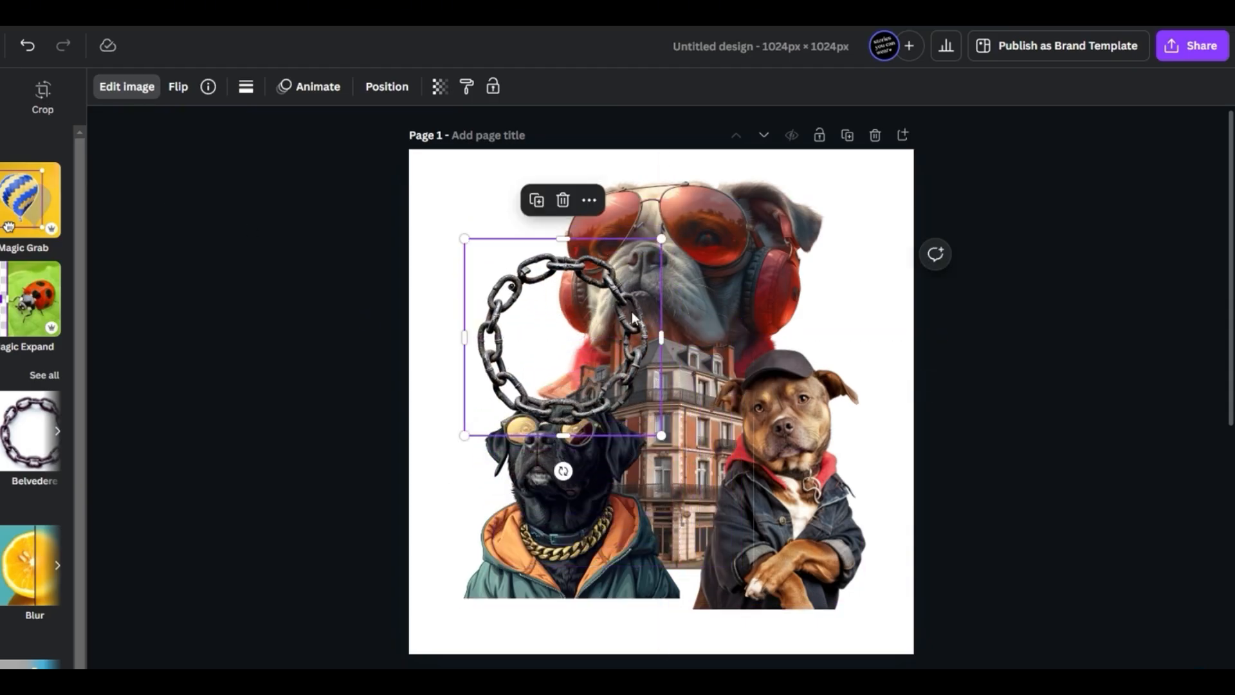
left_click_drag(624, 303, 879, 451)
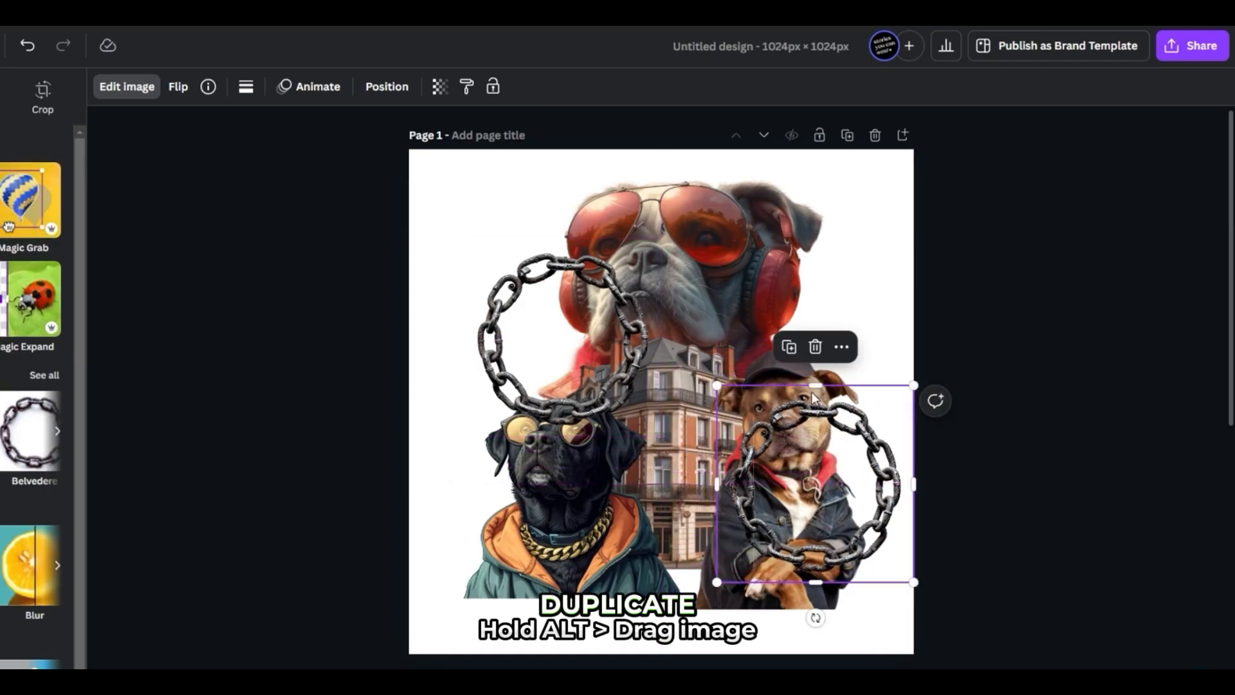
- Group the two chain rings and move the group's layer behind the bulldog
left_click(492, 328, "shift")
key("ctrl+g")
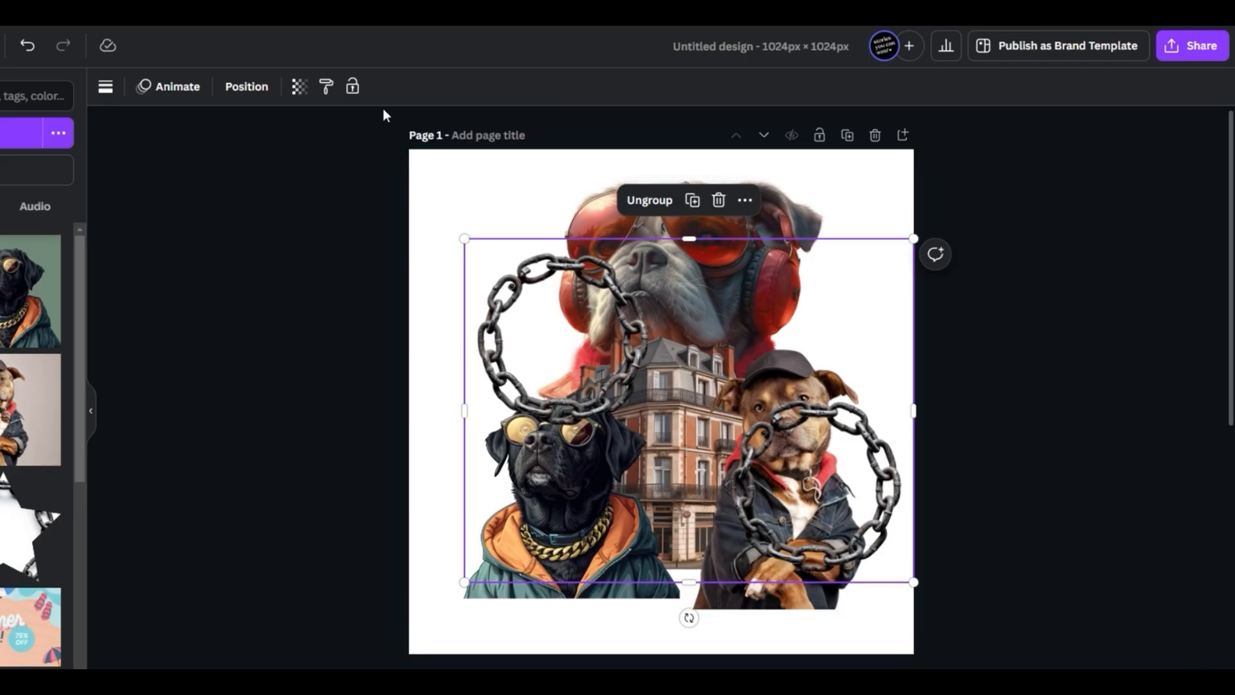
left_click(254, 94)
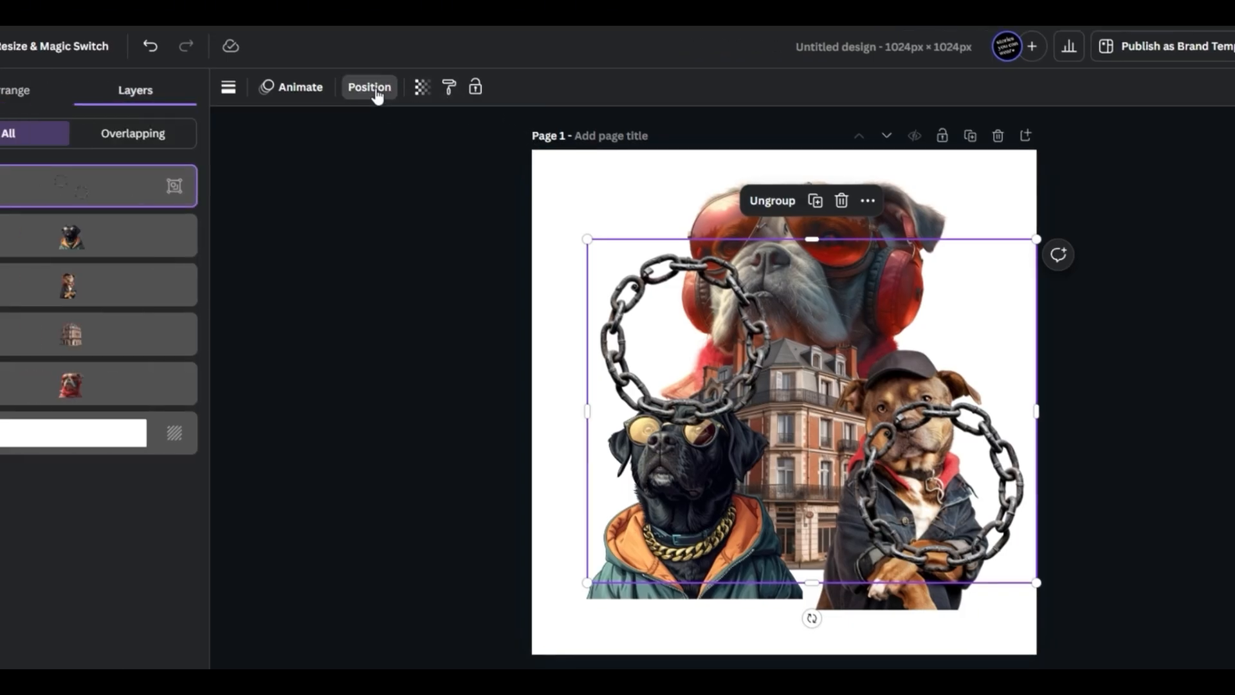
left_click_drag(264, 190, 240, 387)
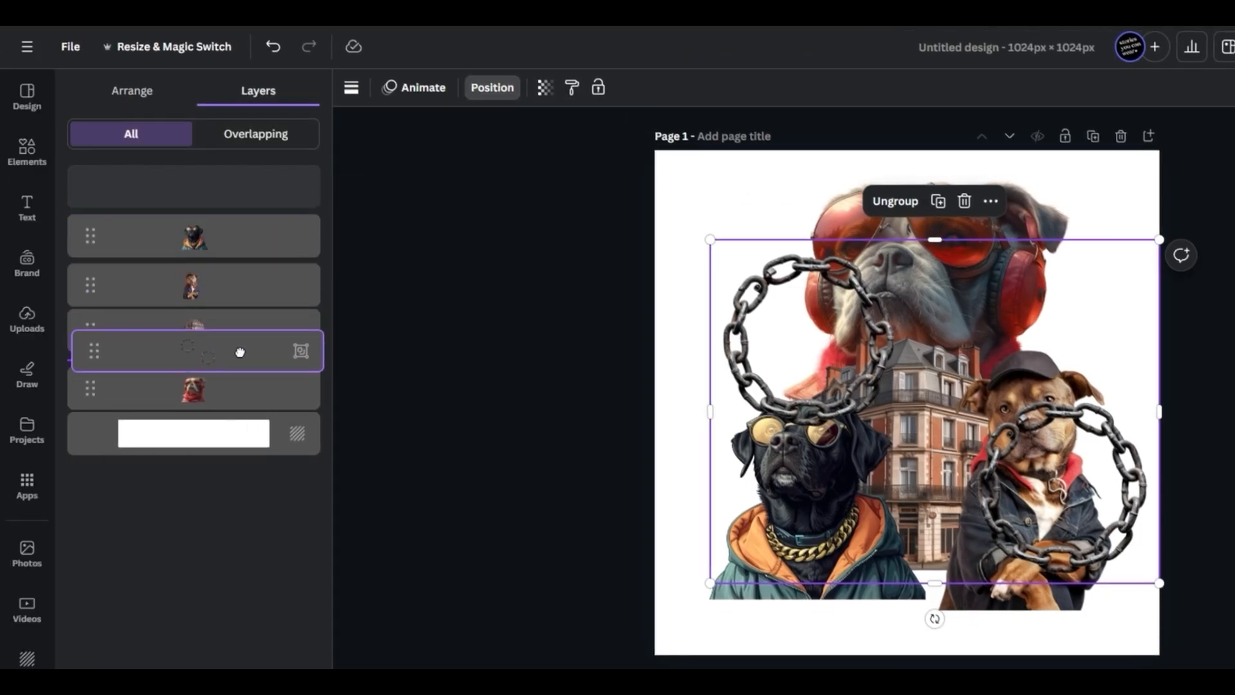
- Scale down the whole collage together and recentre it on the page
key("ctrl+a")
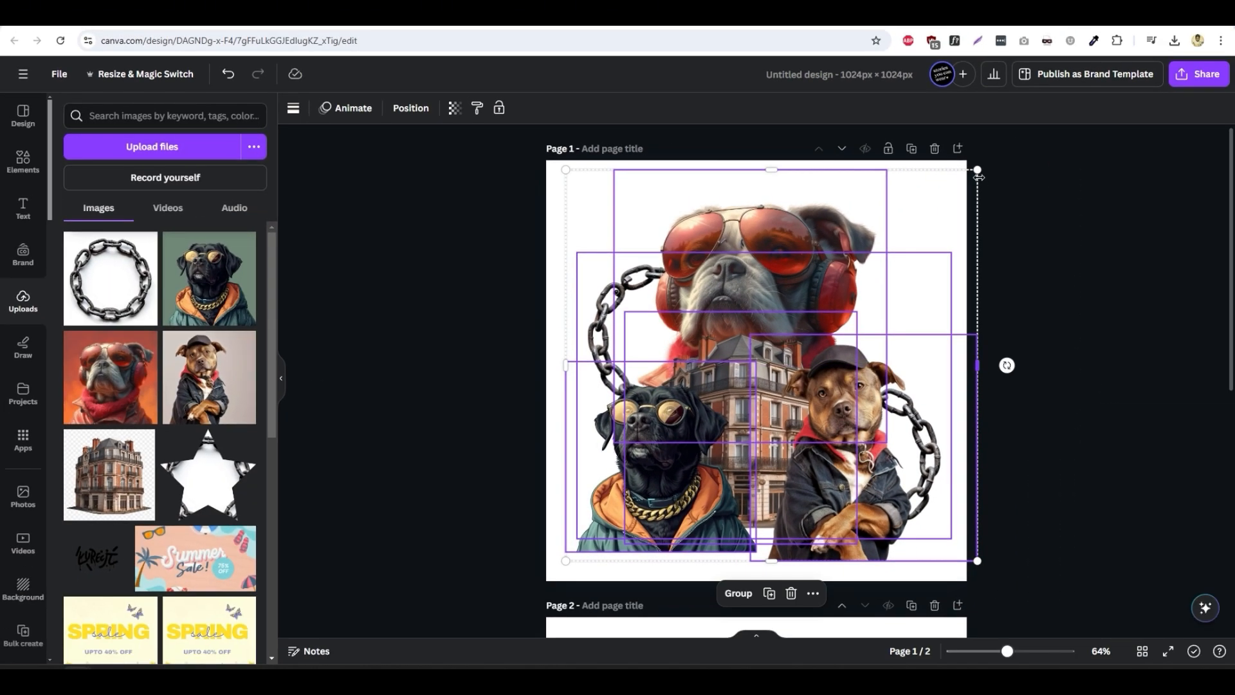
left_click_drag(1162, 167, 1111, 243)
left_click_drag(834, 398, 862, 387)
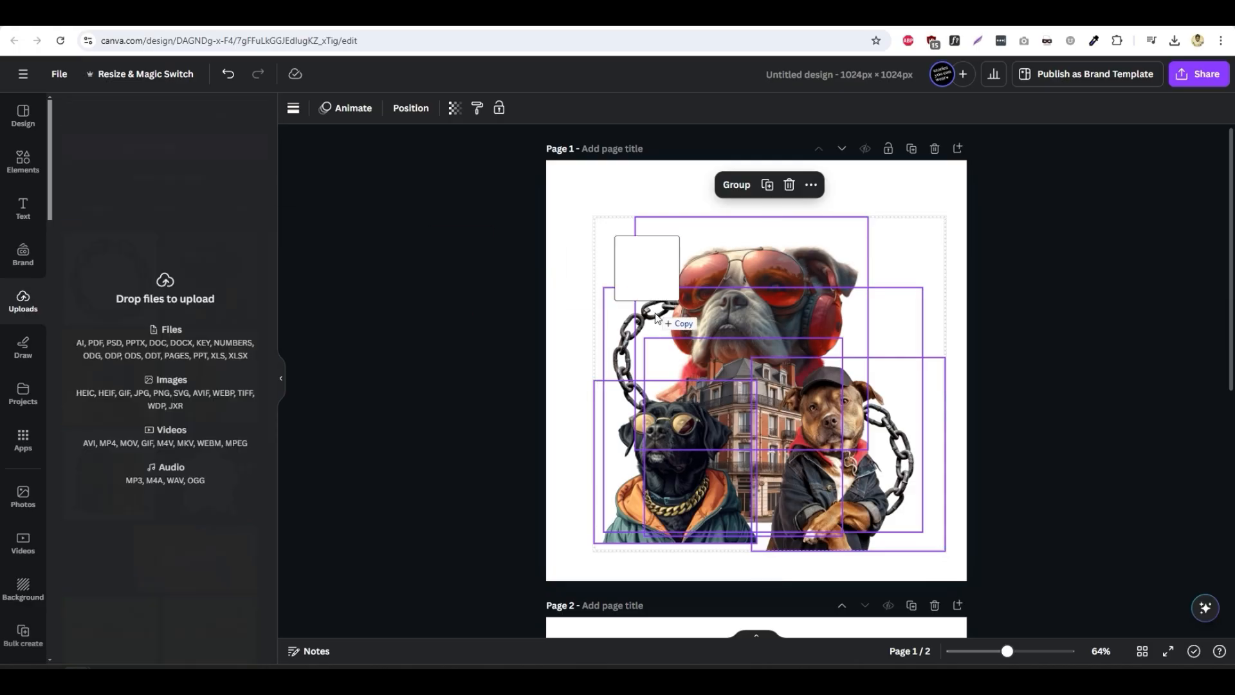
- Add the white sports car image without its background and place it, scaled down, along the bottom of the collage
left_click_drag(673, 366, 696, 375)
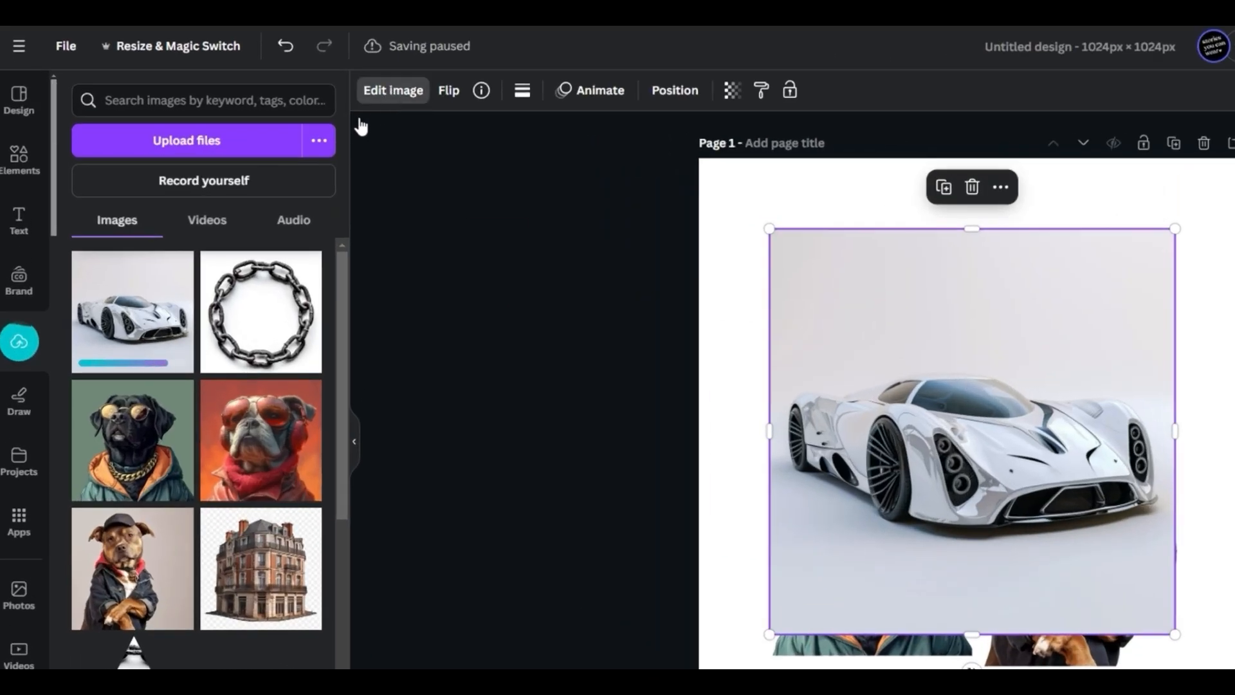
left_click(389, 93)
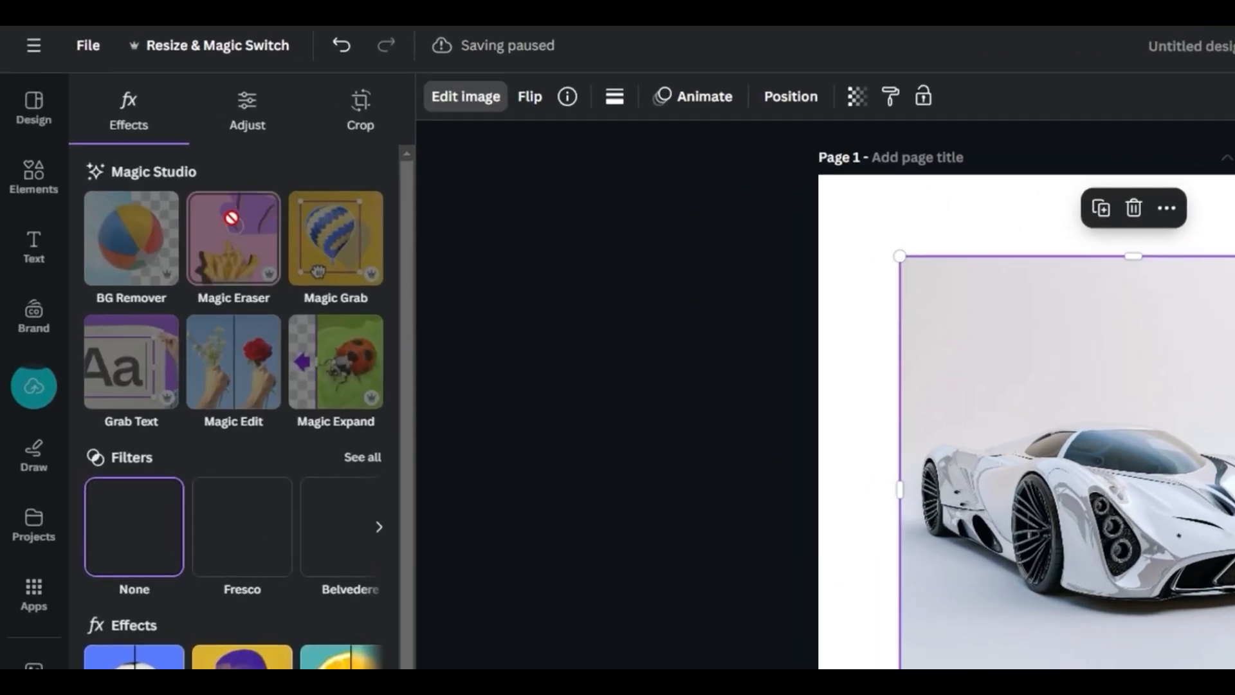
left_click(114, 222)
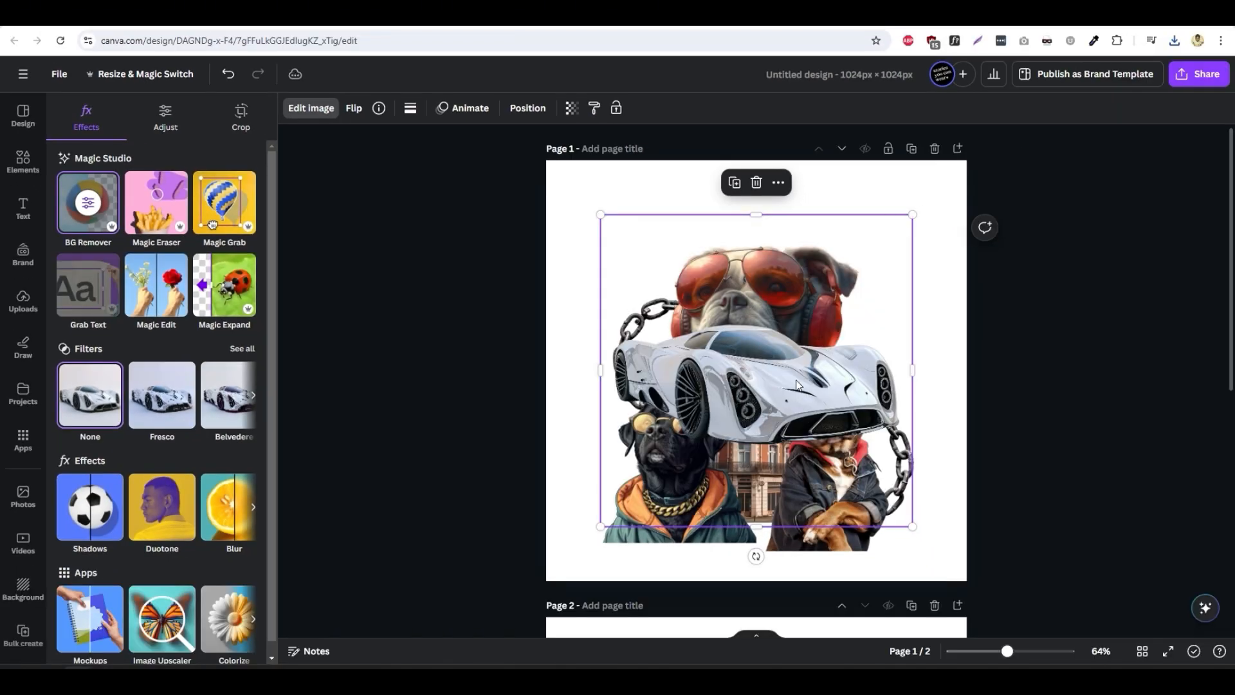
left_click_drag(797, 385, 629, 490)
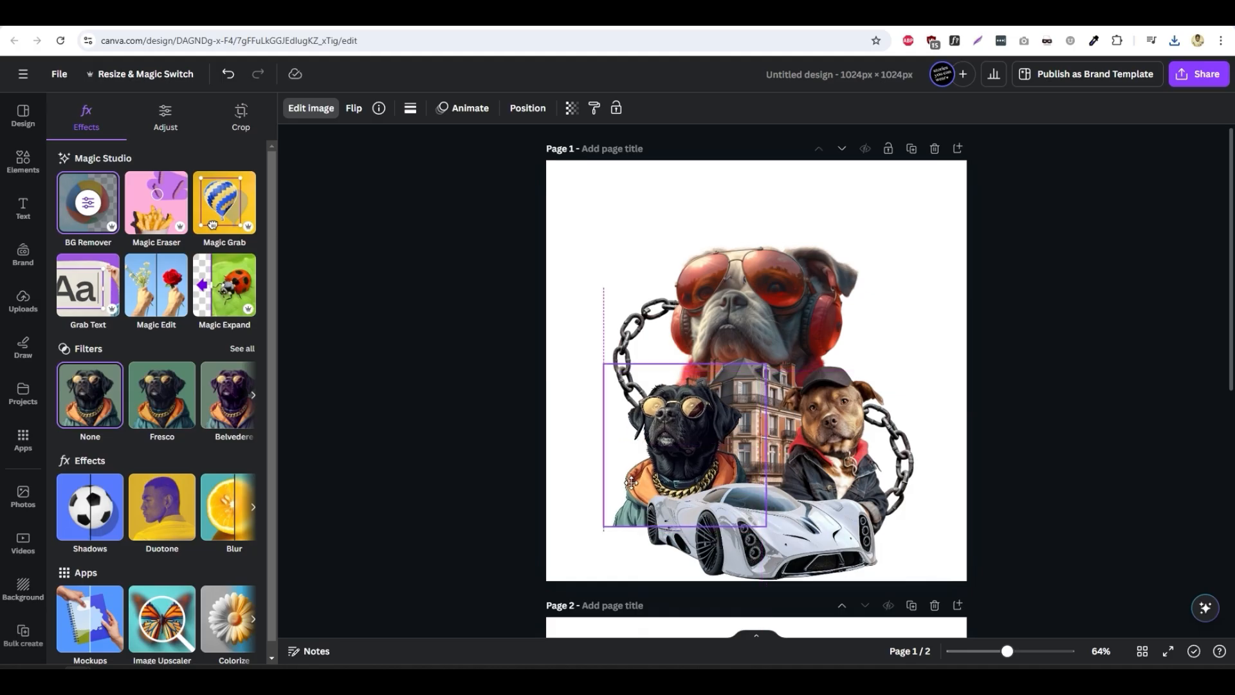
- Adjust the dogs, then place the money pile cutout in the collage's centre with its layer behind the two smaller dogs
left_click(836, 444)
left_click(756, 290)
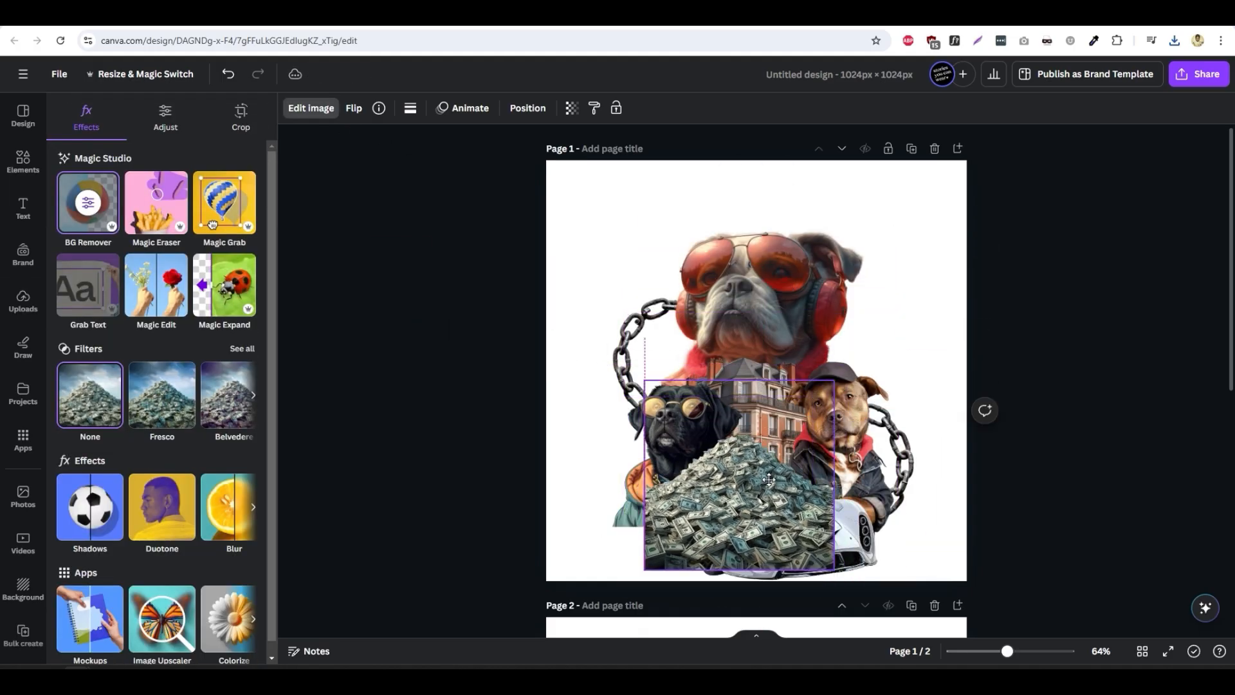
left_click(528, 108)
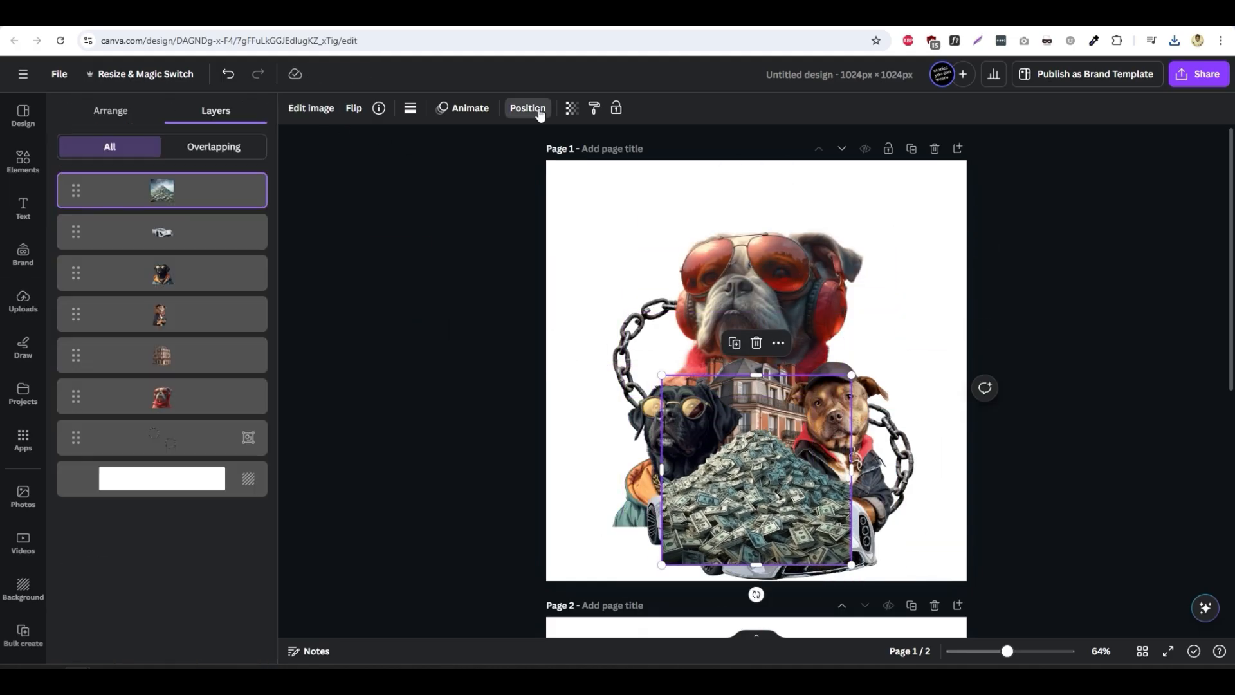
left_click_drag(162, 190, 162, 314)
left_click_drag(756, 565, 756, 537)
- Find the brush stroke frames among the elements and add the wide rough-edged one to the page
left_click(1066, 519)
left_click(1088, 306)
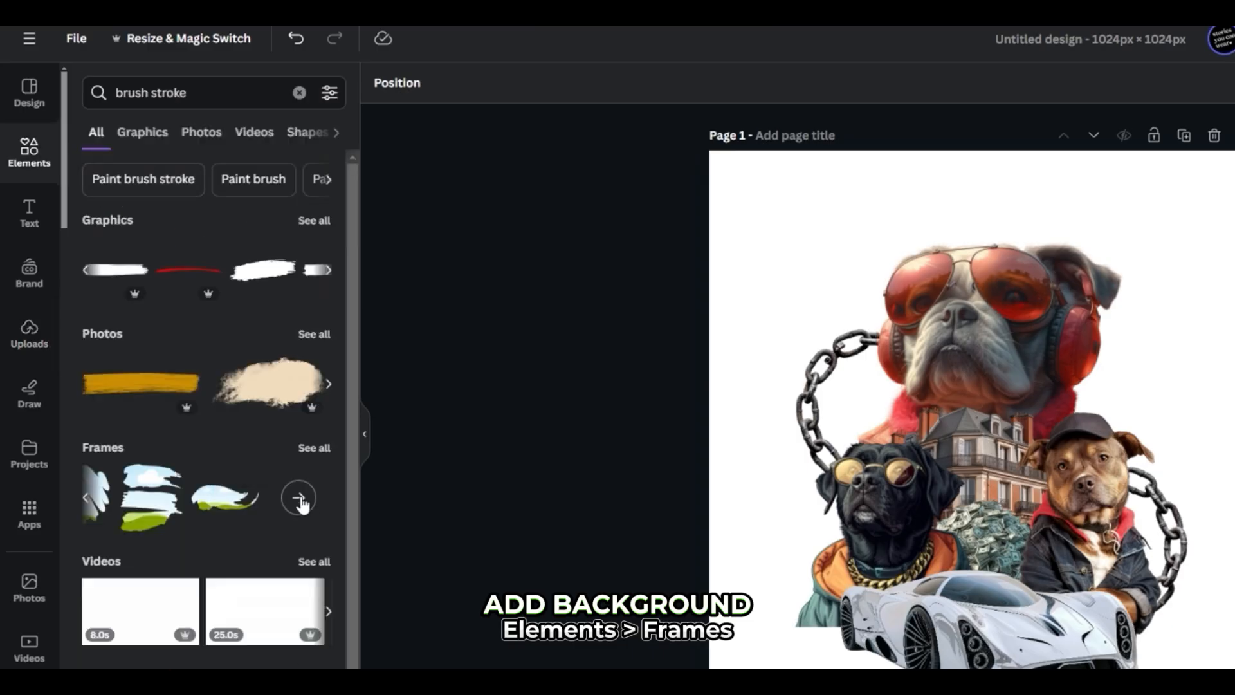
left_click(300, 497)
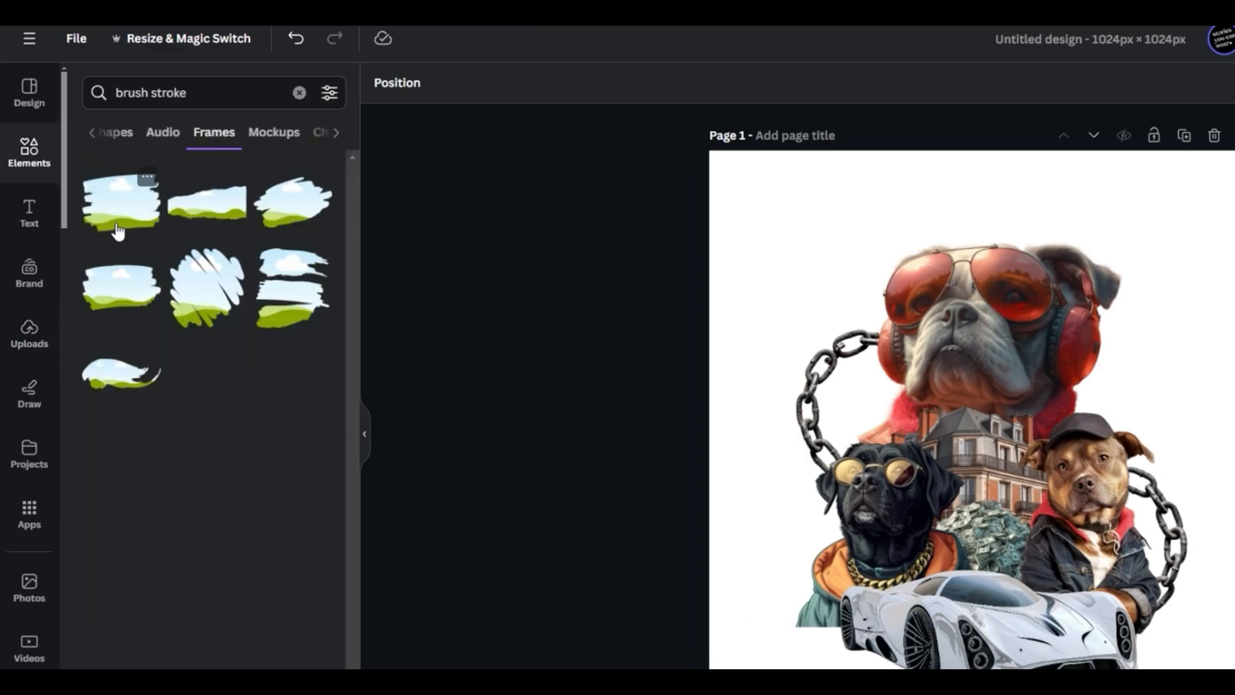
left_click(117, 227)
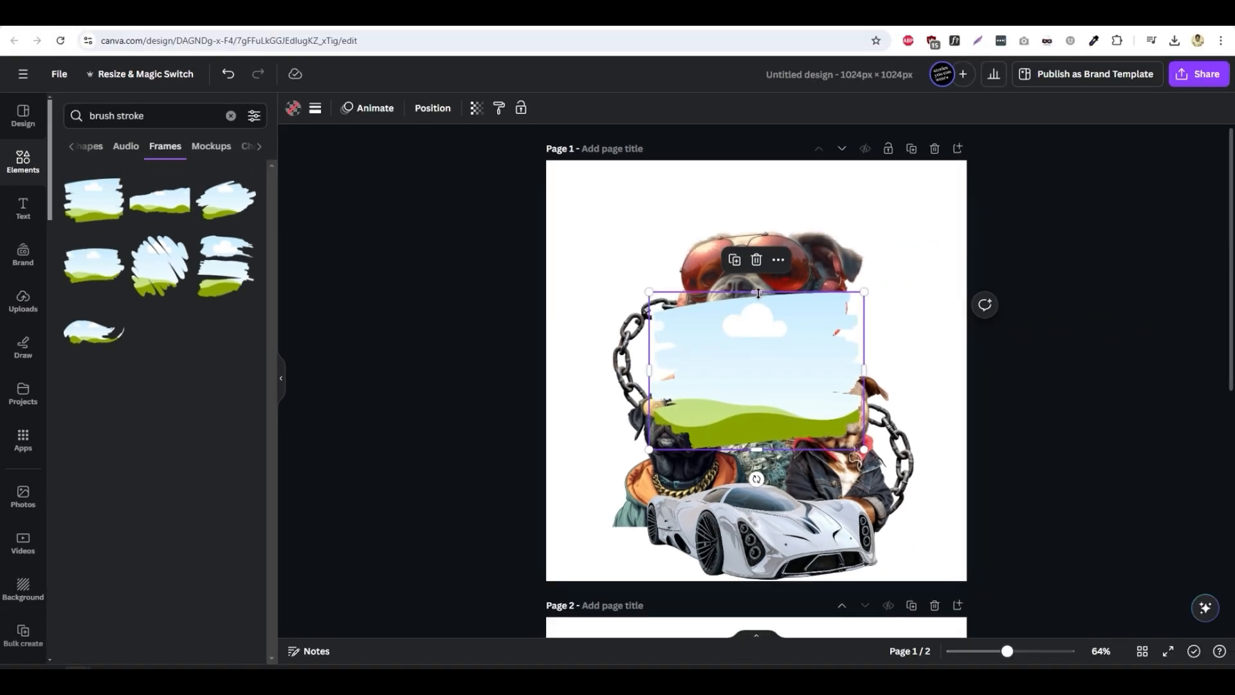
- Stretch the brush stroke frame on all four sides so it covers nearly the whole collage
left_click_drag(758, 293, 757, 226)
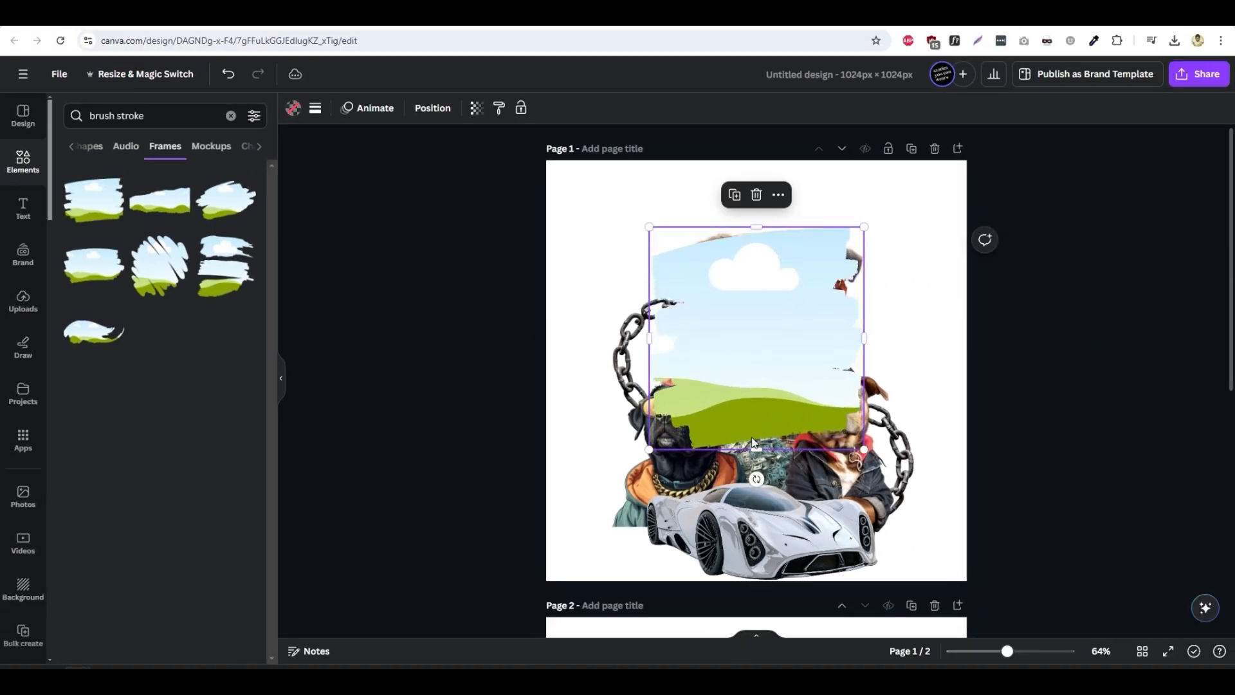
left_click_drag(758, 451, 758, 562)
left_click_drag(648, 394, 588, 394)
left_click_drag(864, 394, 933, 399)
left_click_drag(759, 227, 761, 220)
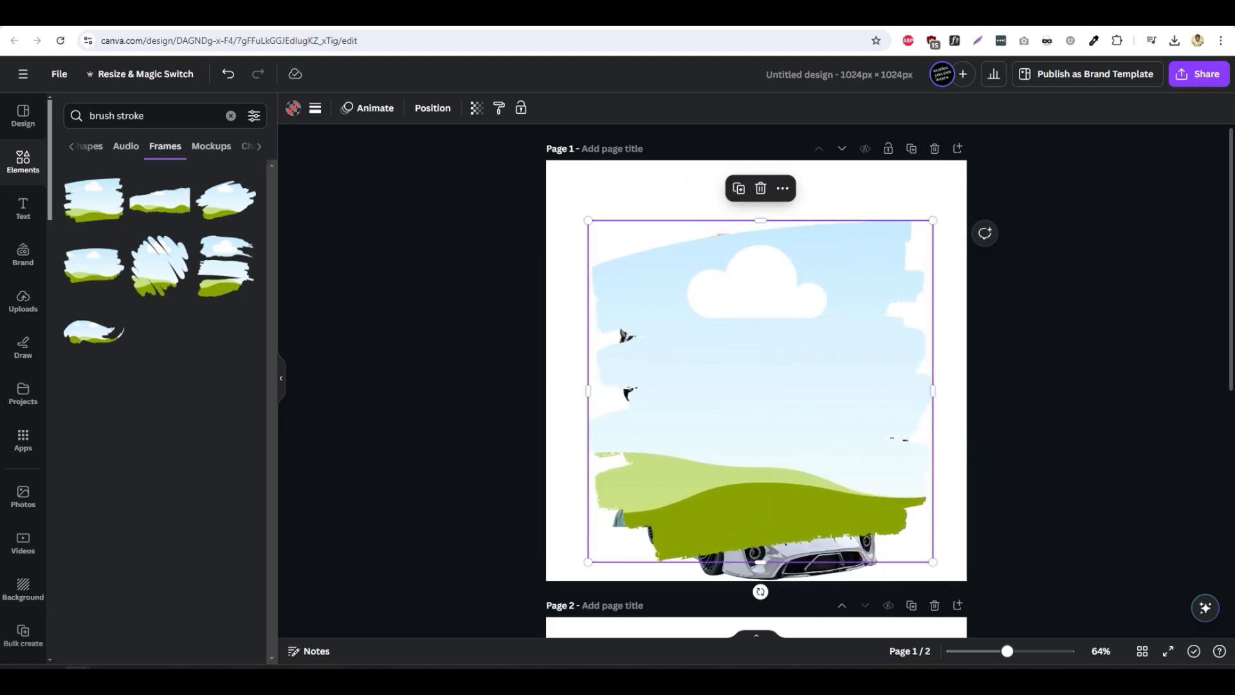
- Add the uploaded orange sunset image with palm trees and city skyline and clip it into the brush stroke frame
left_click(23, 302)
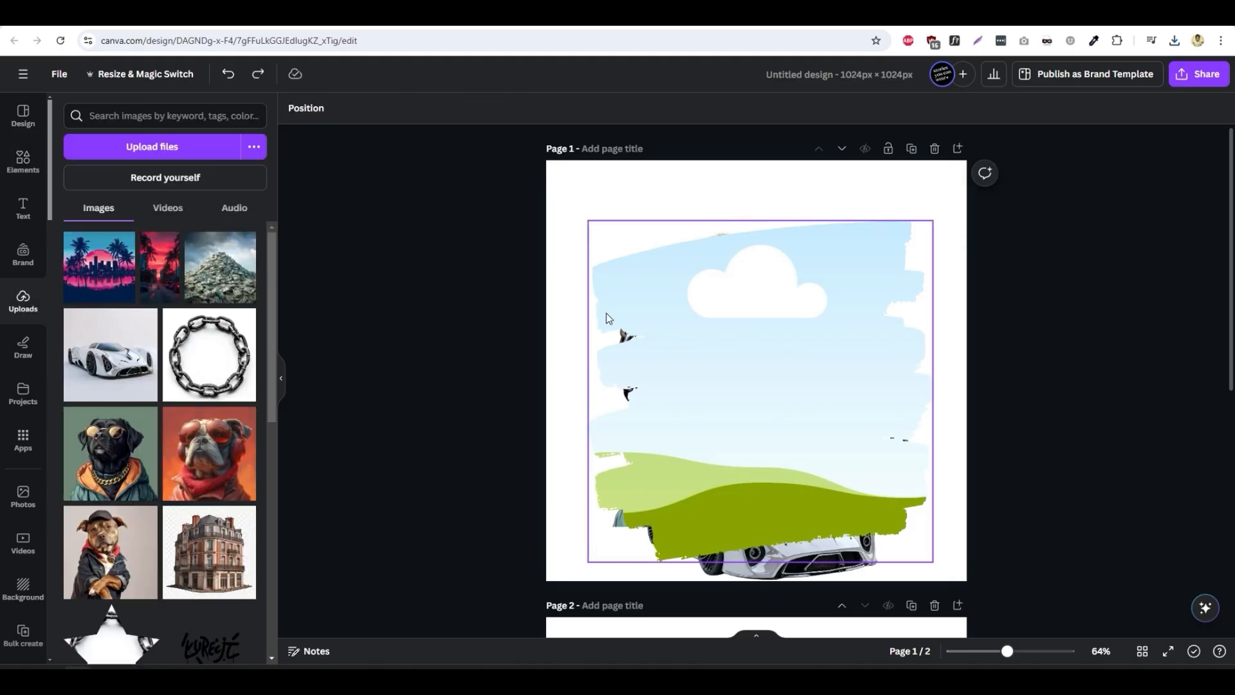
left_click(99, 267)
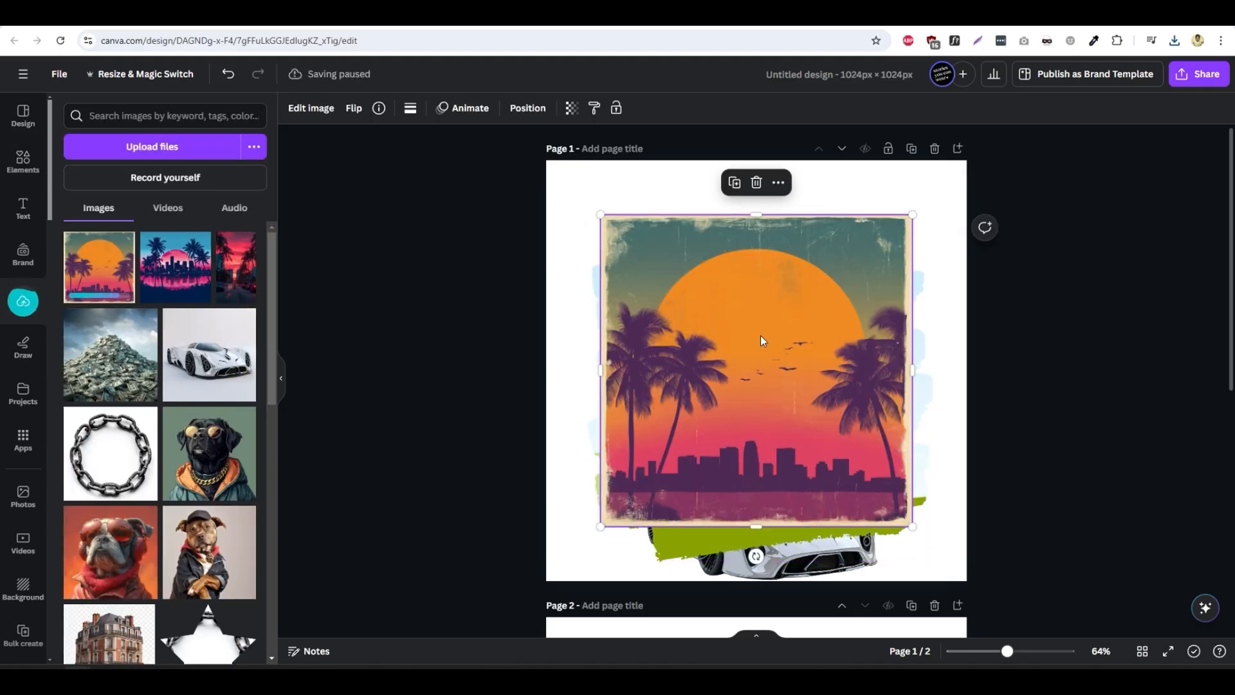
left_click_drag(760, 335, 766, 364)
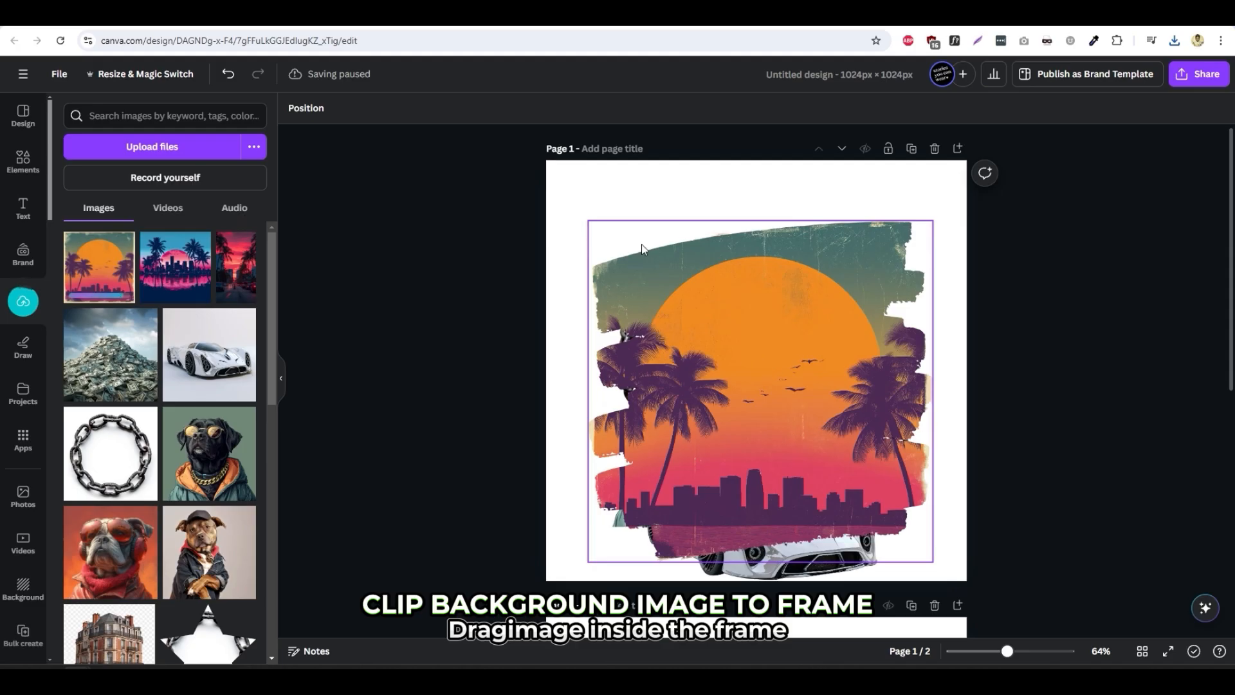
- Move the sunset frame's layer behind all collage elements, directly above the white page background
left_click(785, 295)
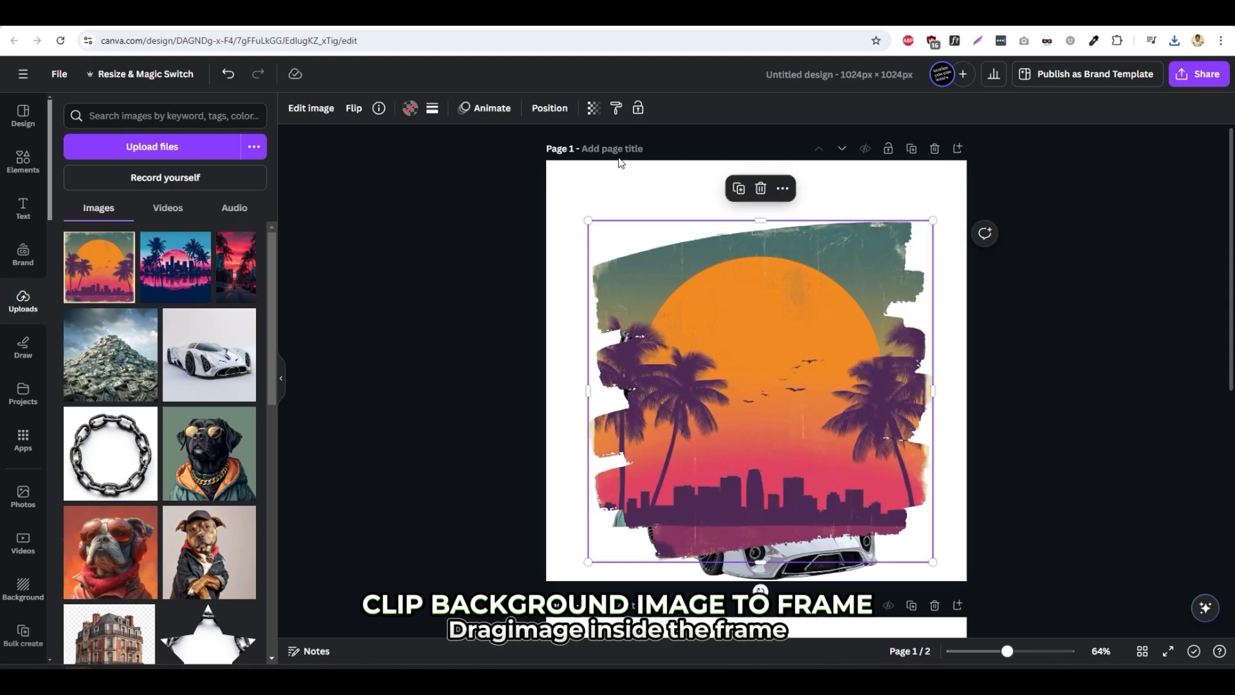
left_click(561, 111)
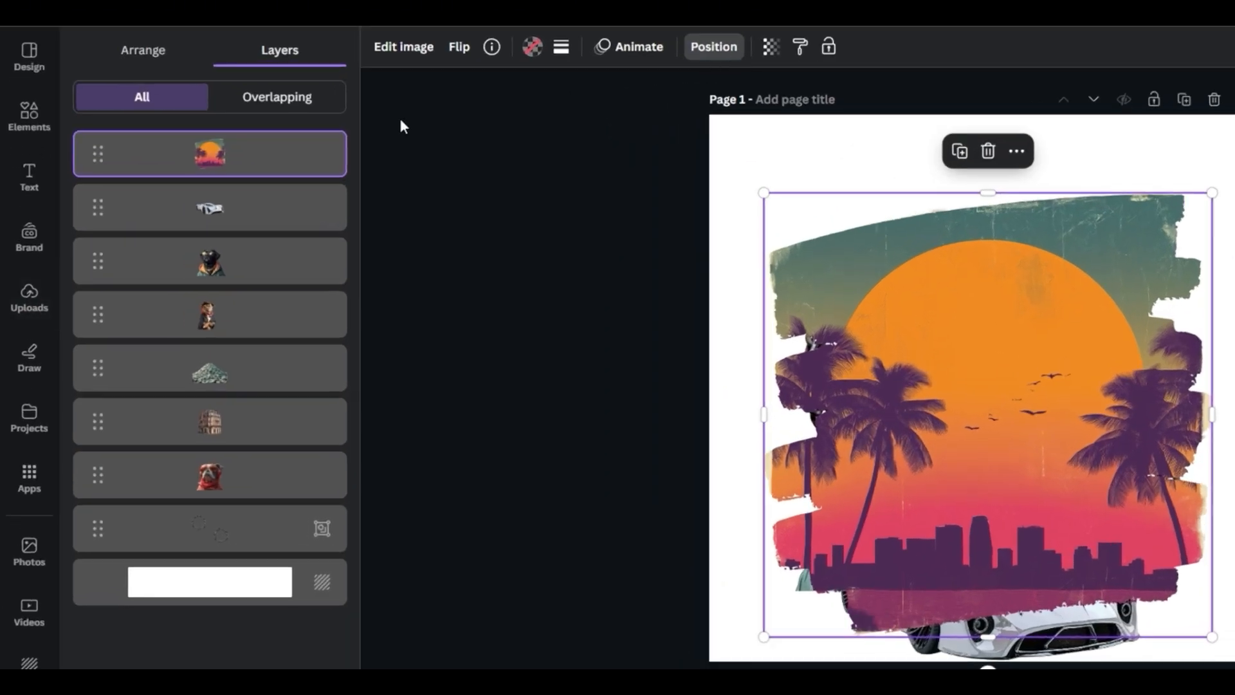
left_click_drag(269, 164, 248, 538)
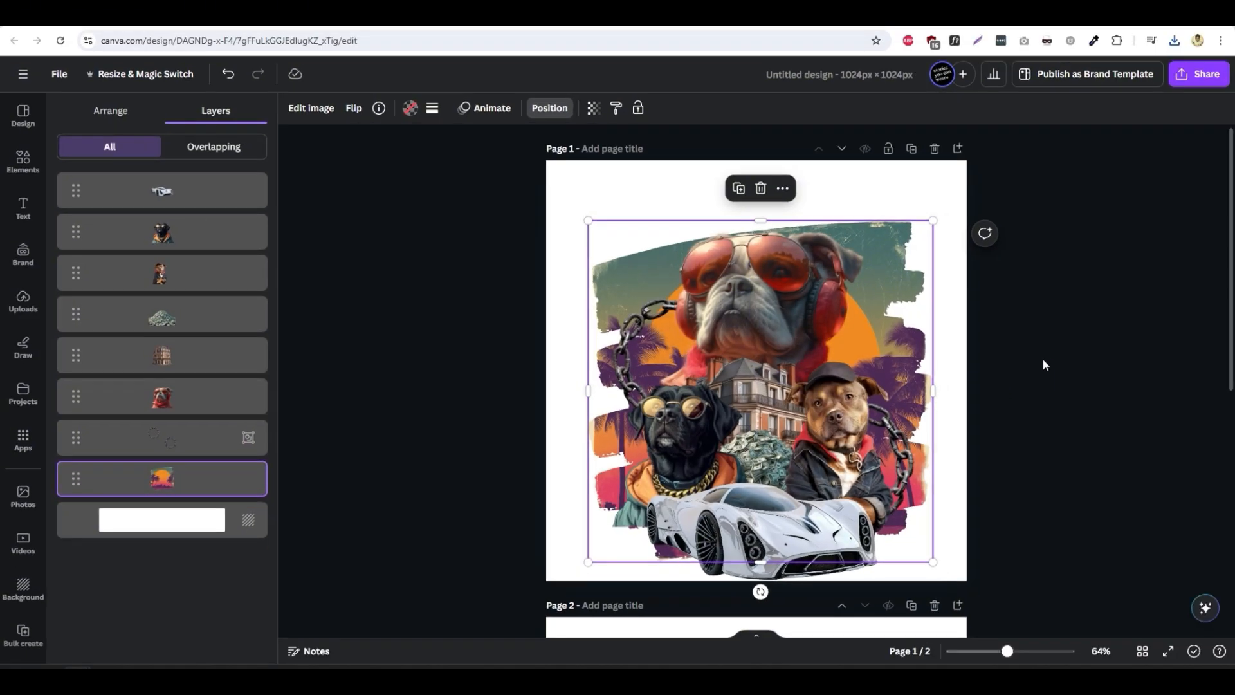
- Shrink the sunset frame slightly from its upper edge and both sides to fit closer around the collage
left_click_drag(760, 221, 760, 234)
left_click_drag(589, 397, 603, 397)
left_click_drag(933, 397, 915, 397)
left_click(1068, 381)
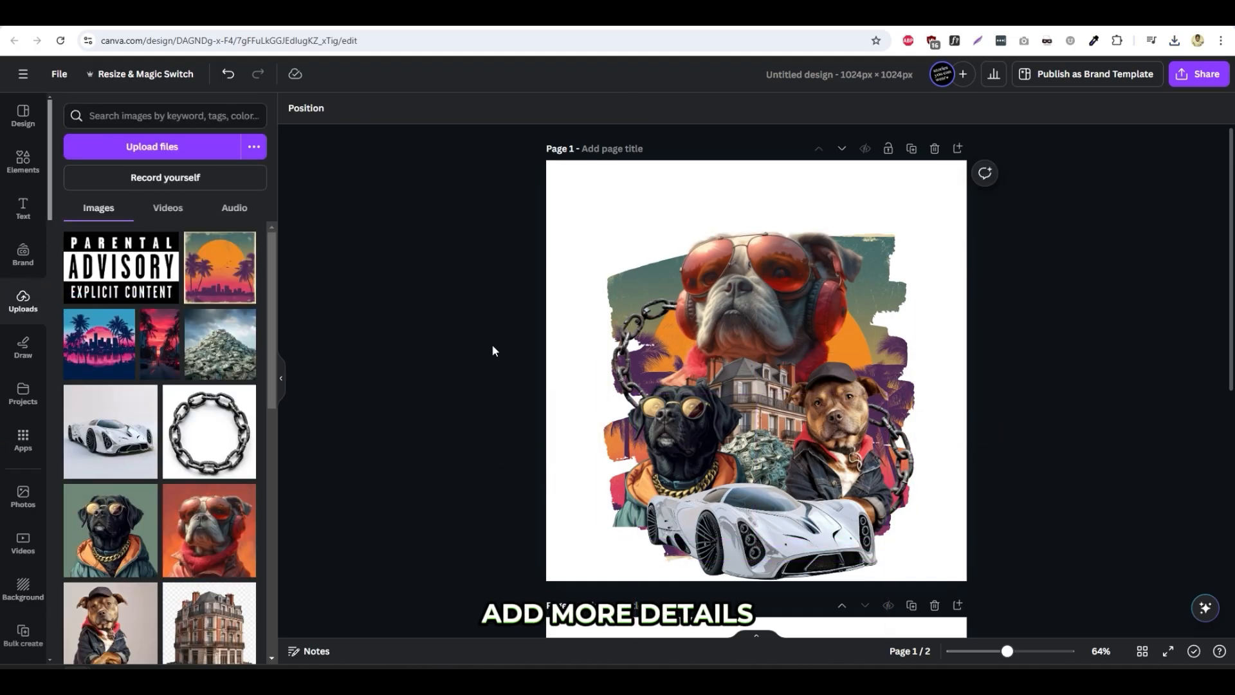
- Add the Parental Advisory label and scale it down at the collage's lower-left corner beside the car
left_click(138, 274)
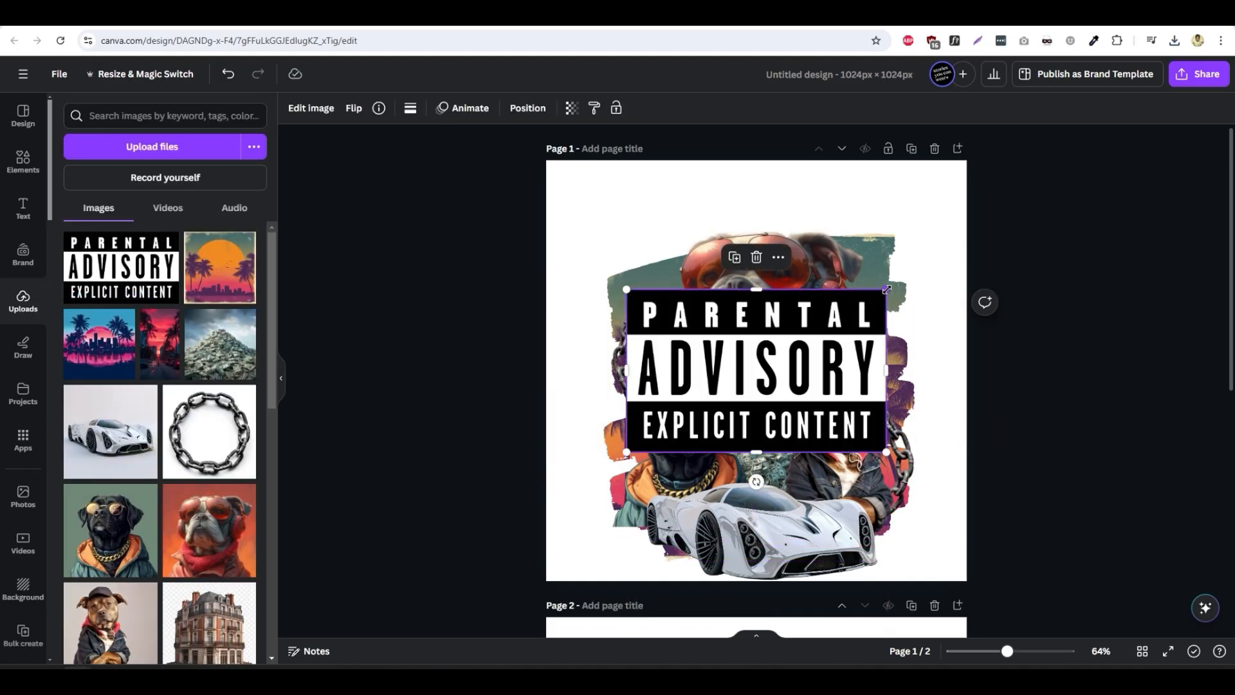
left_click_drag(888, 289, 646, 520)
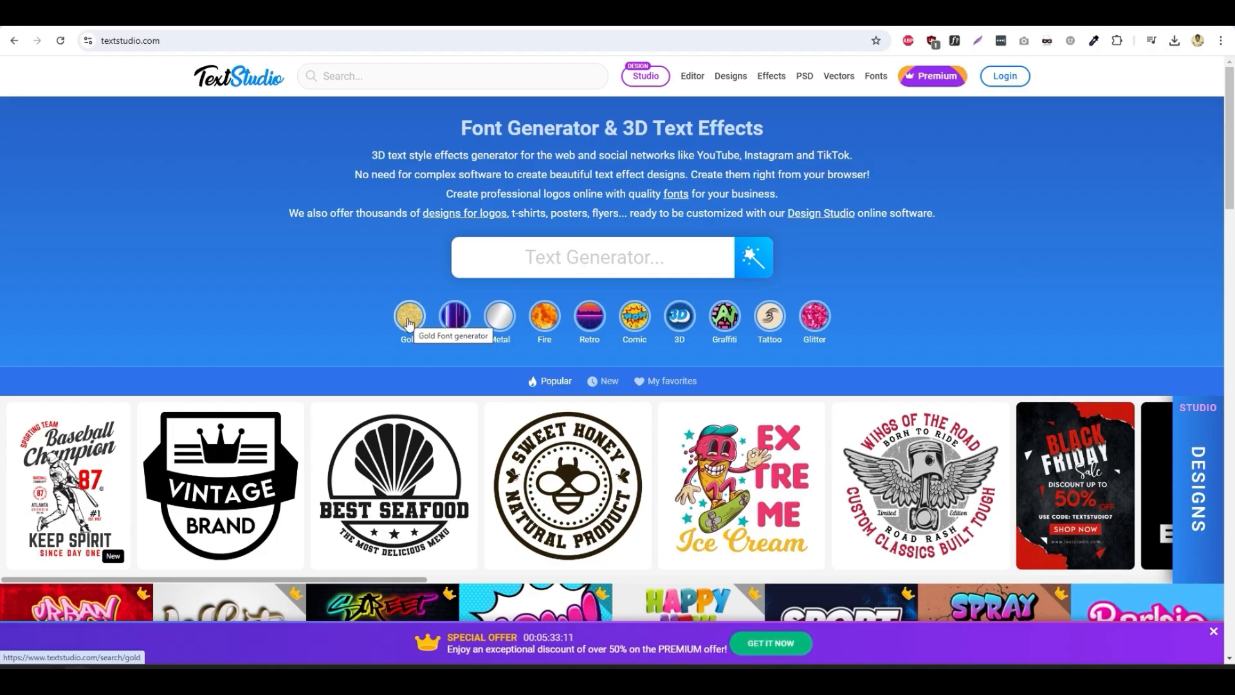
- Browse the gold text effects on TextStudio and open the GOLD LOGO effect for editing
left_click(410, 322)
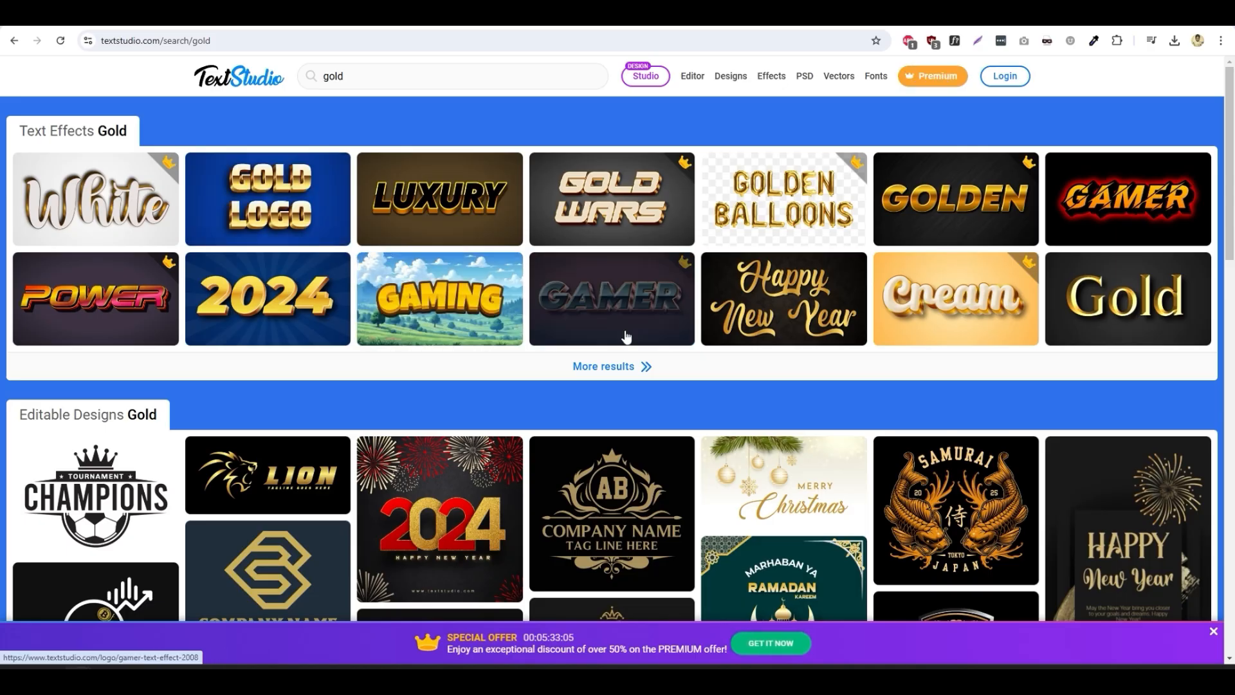
scroll(725, 496, "down", 4)
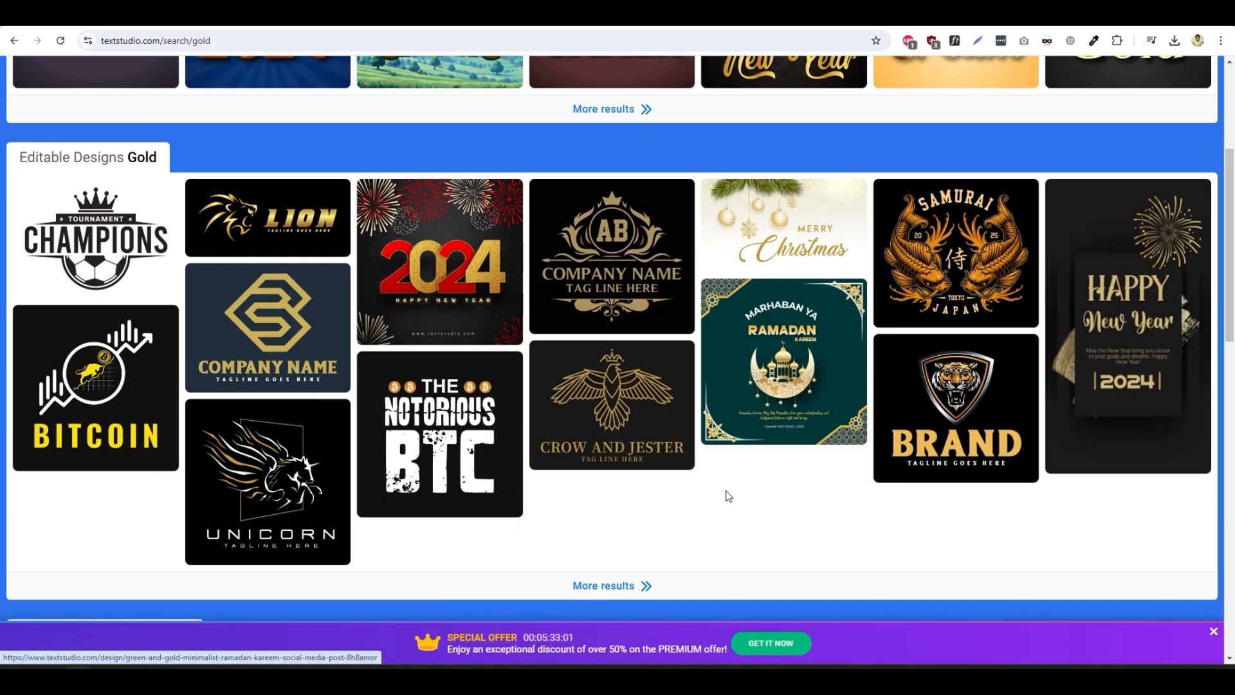
scroll(733, 489, "up", 4)
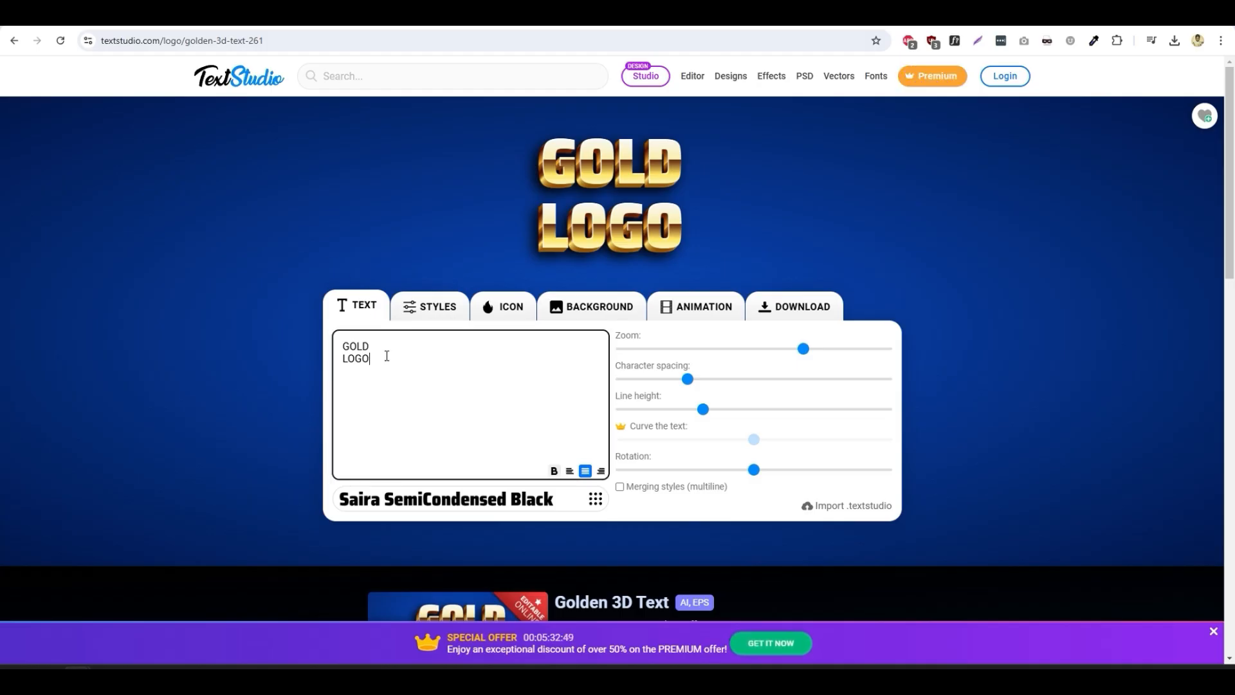
- Replace the gold effect's text with DAWG$ and raise its zoom to the maximum
key("ctrl+a")
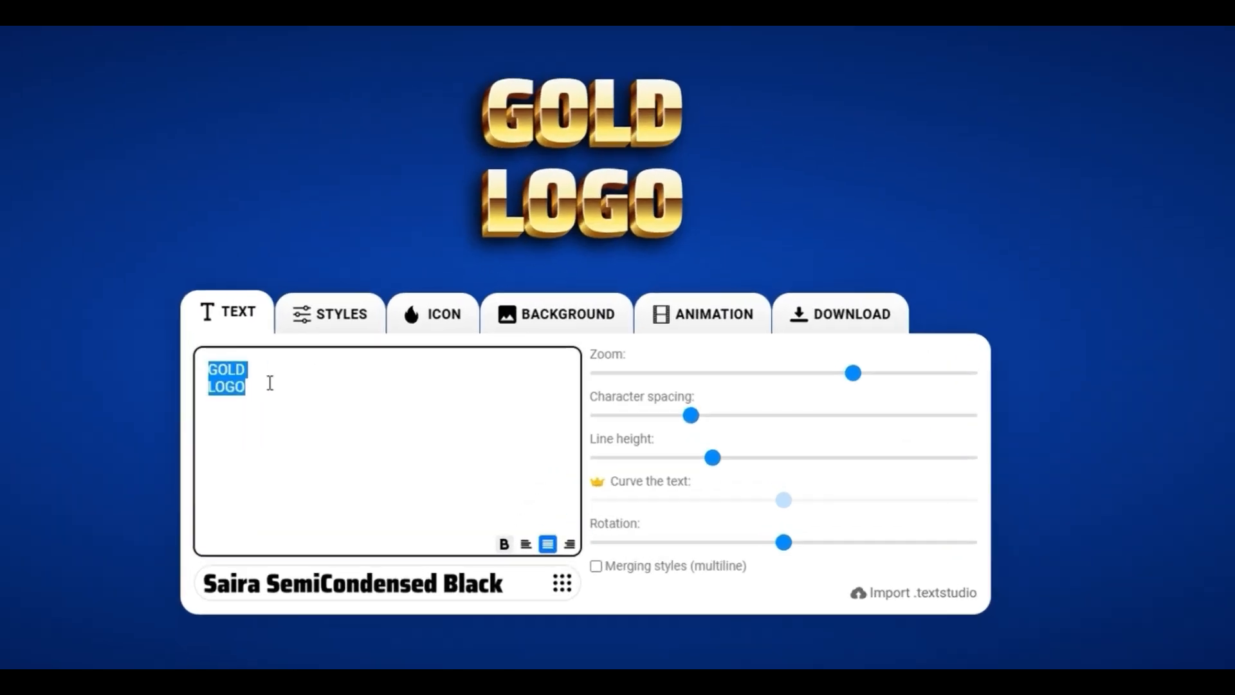
type("DAWG$")
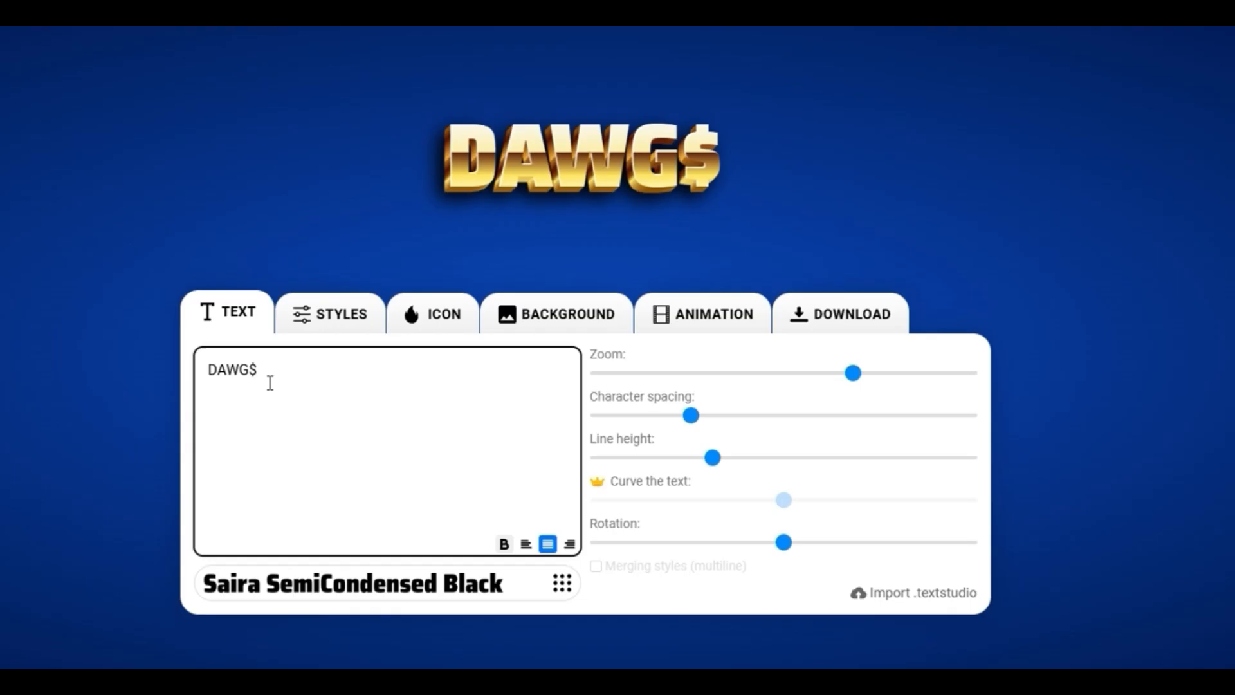
left_click_drag(852, 373, 1008, 377)
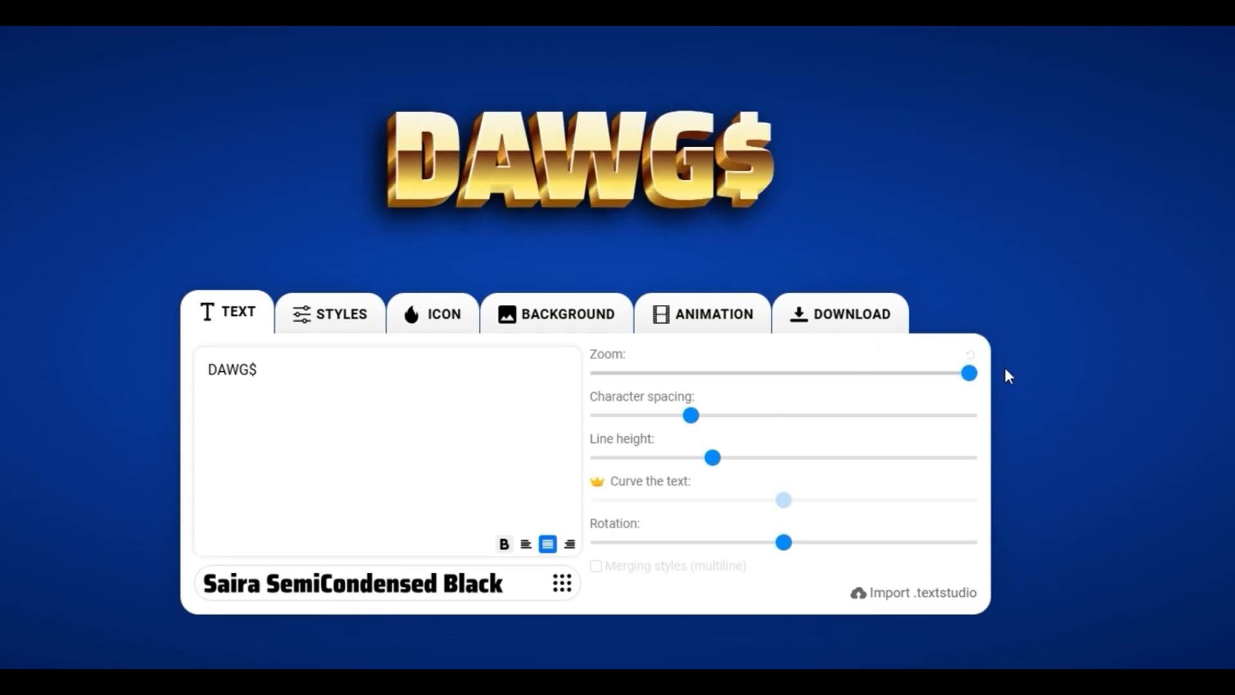
- Download the gold DAWG$ text as a transparent PNG in medium quality
left_click(868, 324)
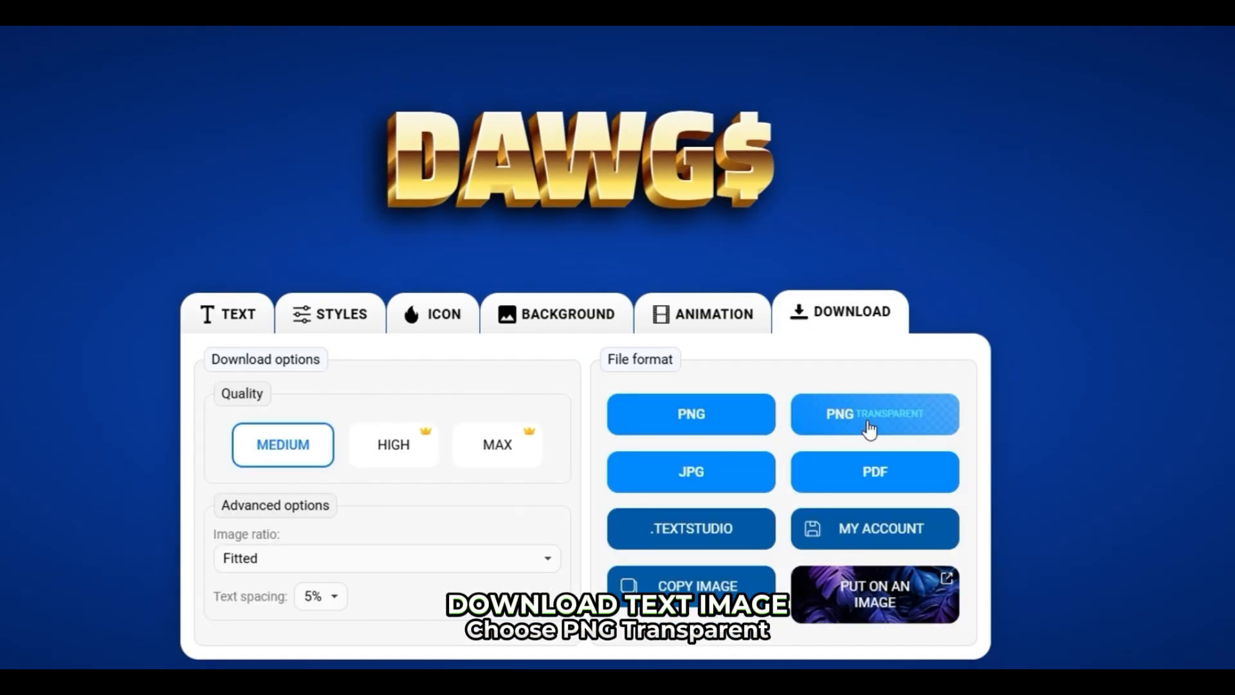
left_click(868, 428)
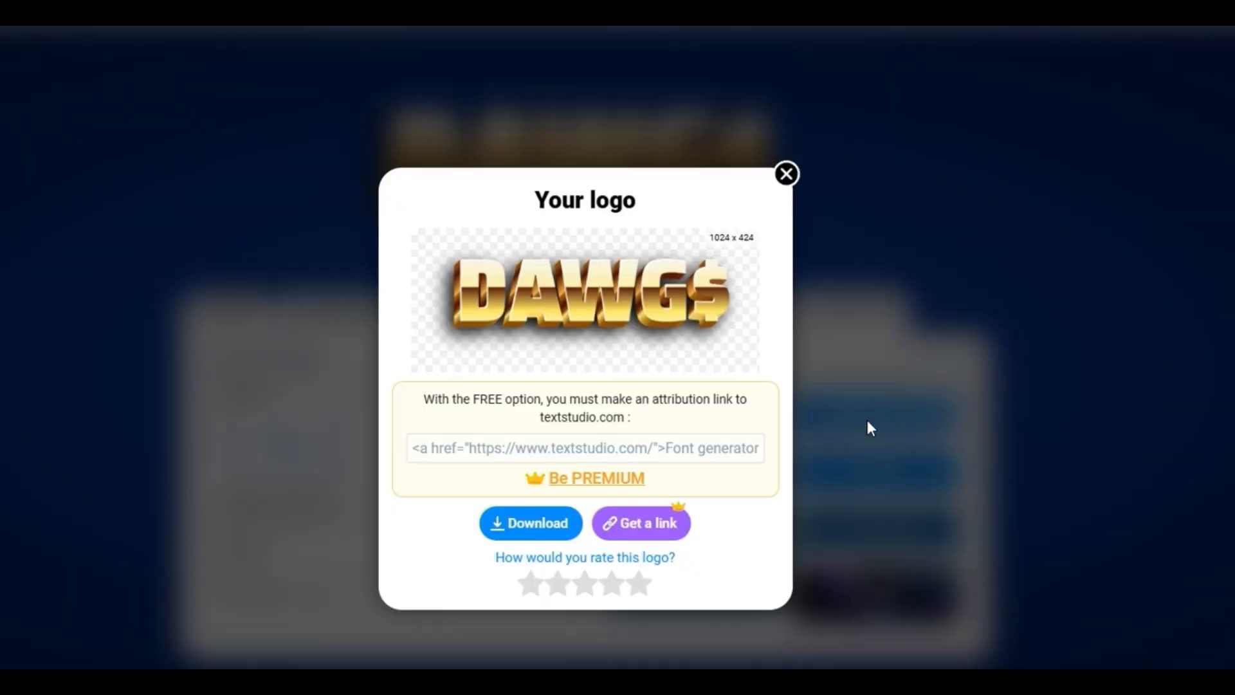
left_click(530, 534)
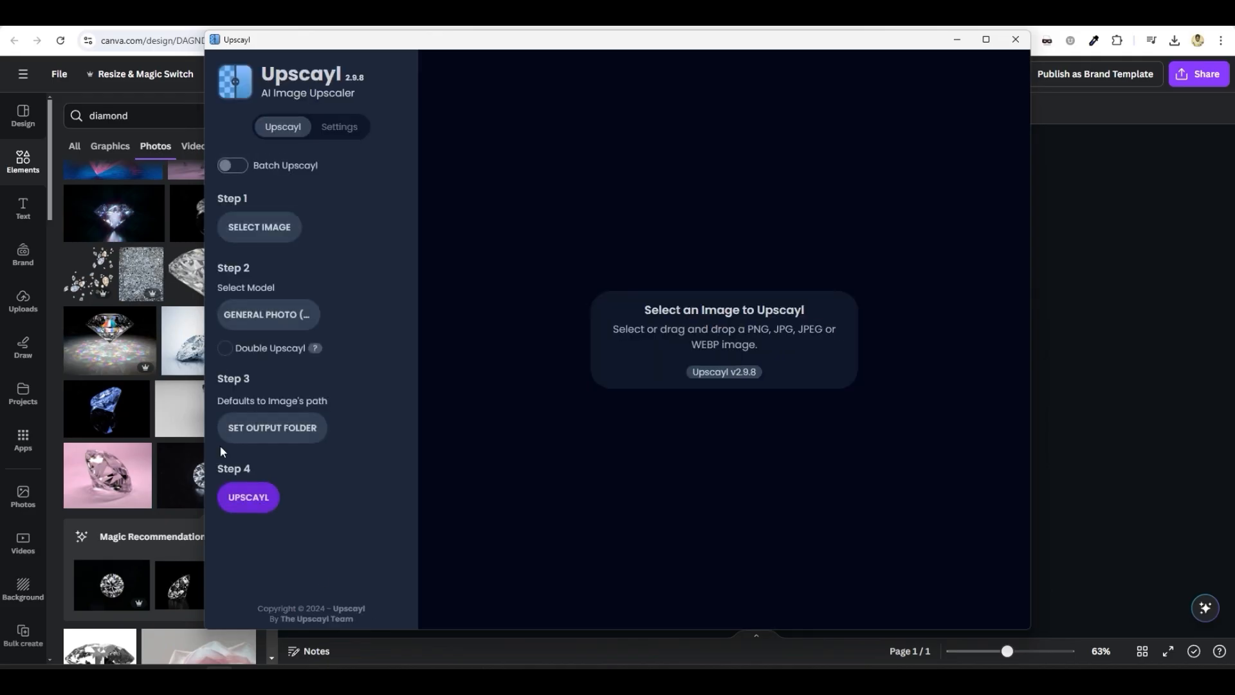
- Load the DAWG$ image into Upscayl and upscale it to 4096x1696 with the General Photo model
left_click_drag(298, 448, 614, 312)
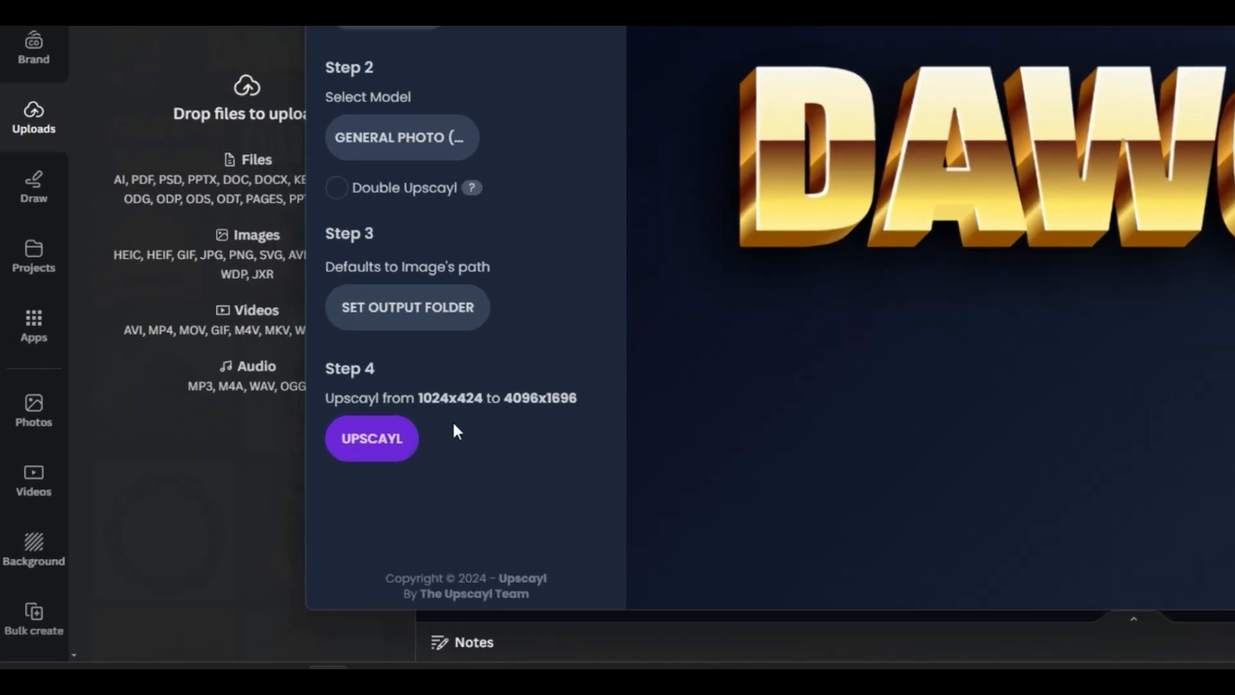
left_click(376, 448)
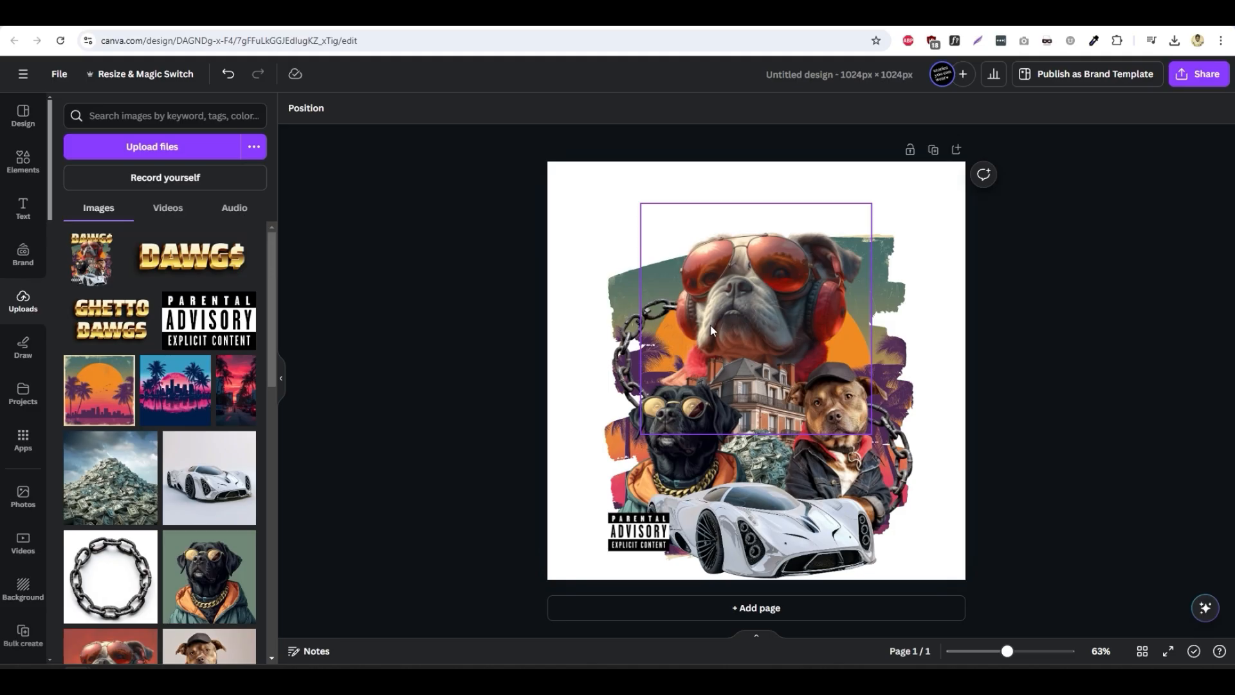
- Place the upscaled DAWG$ text image over the collage in Canva and remove its background
left_click_drag(711, 331, 731, 331)
left_click(311, 108)
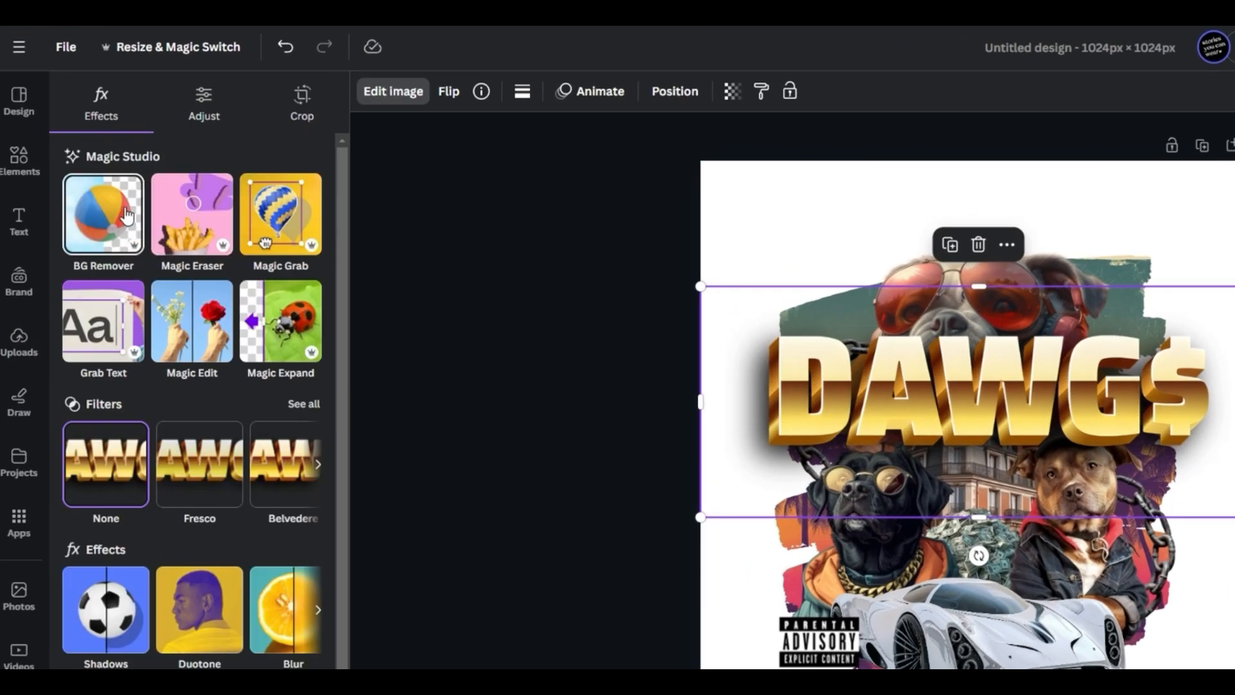
left_click(126, 215)
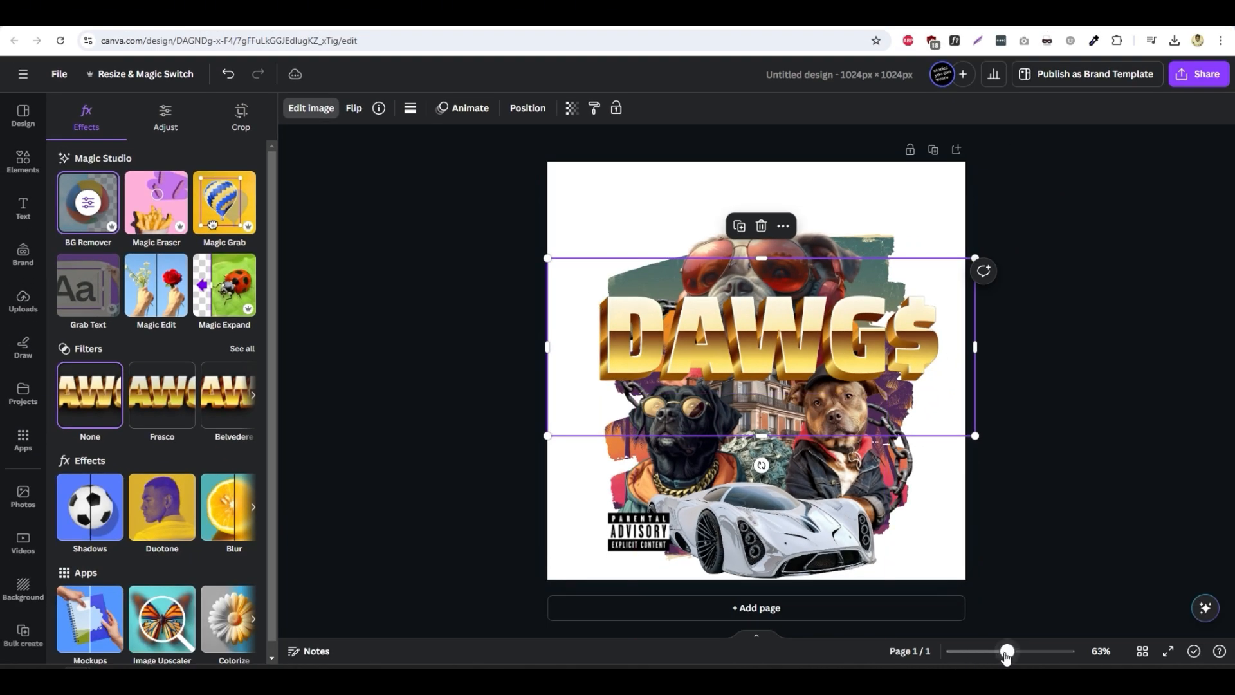
- Move the DAWG$ title to the page's upper edge and its layer between the chains and the sunset frame
left_click_drag(1006, 651, 1009, 651)
left_click_drag(864, 365, 864, 356)
left_click_drag(856, 289, 861, 257)
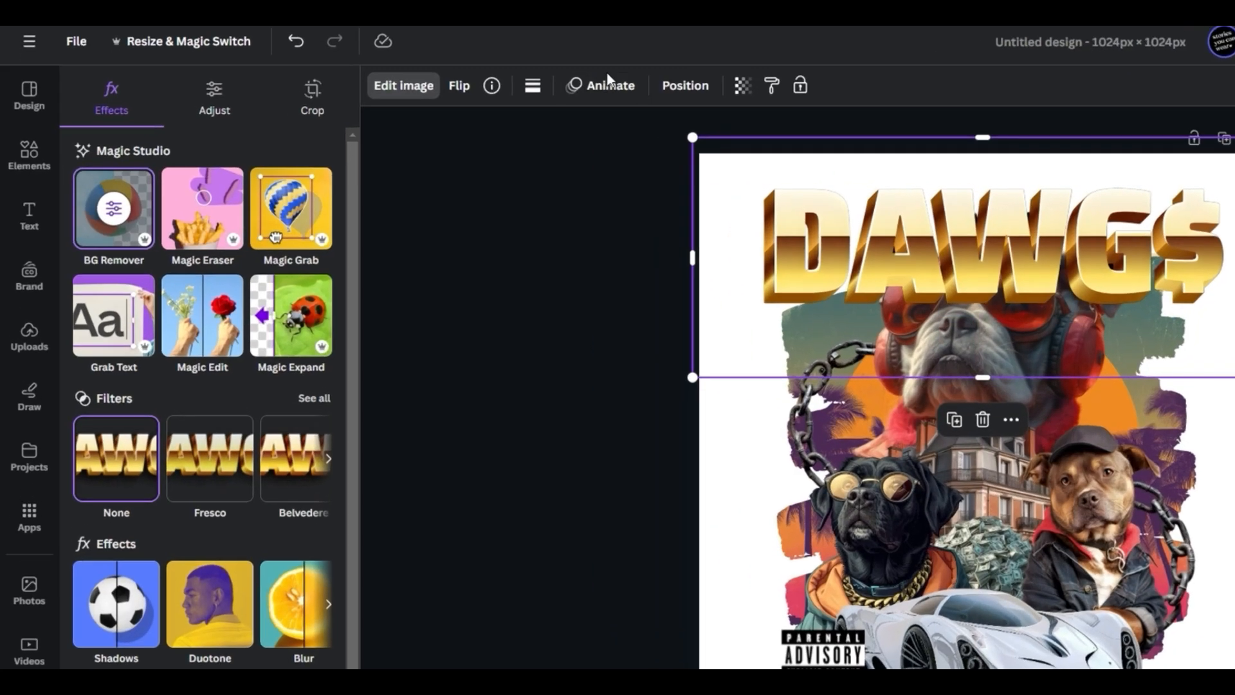
left_click(669, 90)
left_click_drag(250, 208, 248, 651)
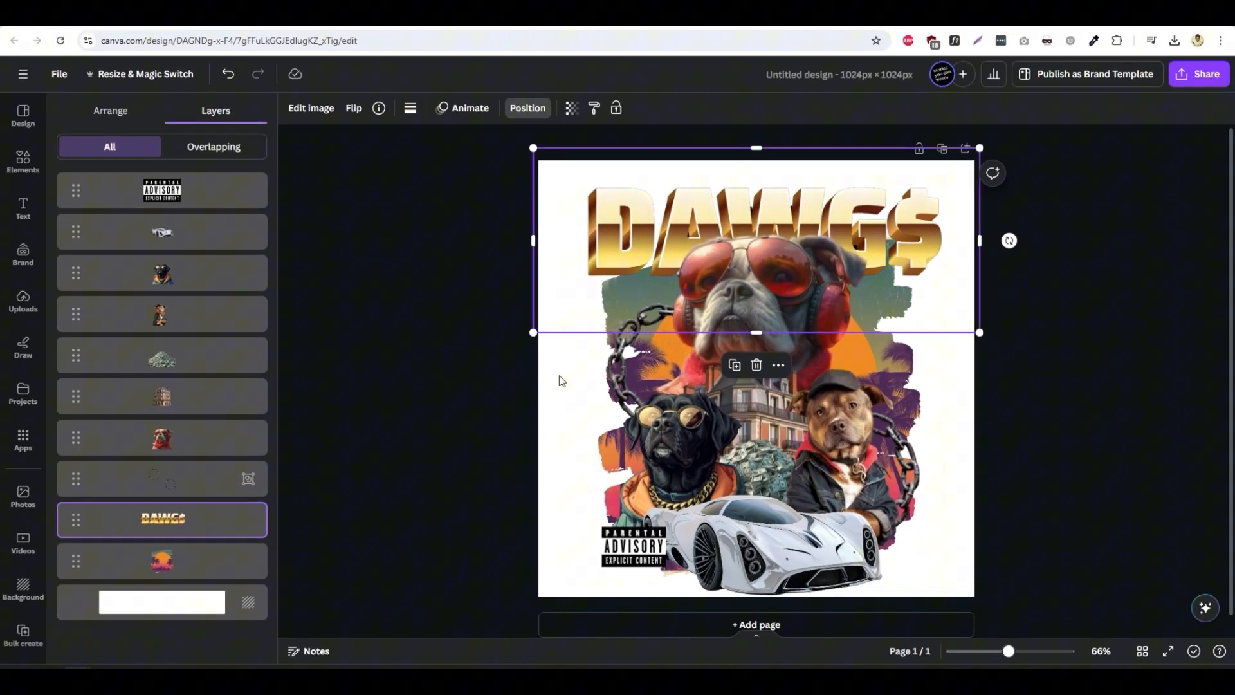
- Raise the DAWG$ title slightly, scale it down, and trim its empty margins at the sides and upper edge
left_click_drag(766, 218, 766, 203)
left_click_drag(979, 317, 966, 312)
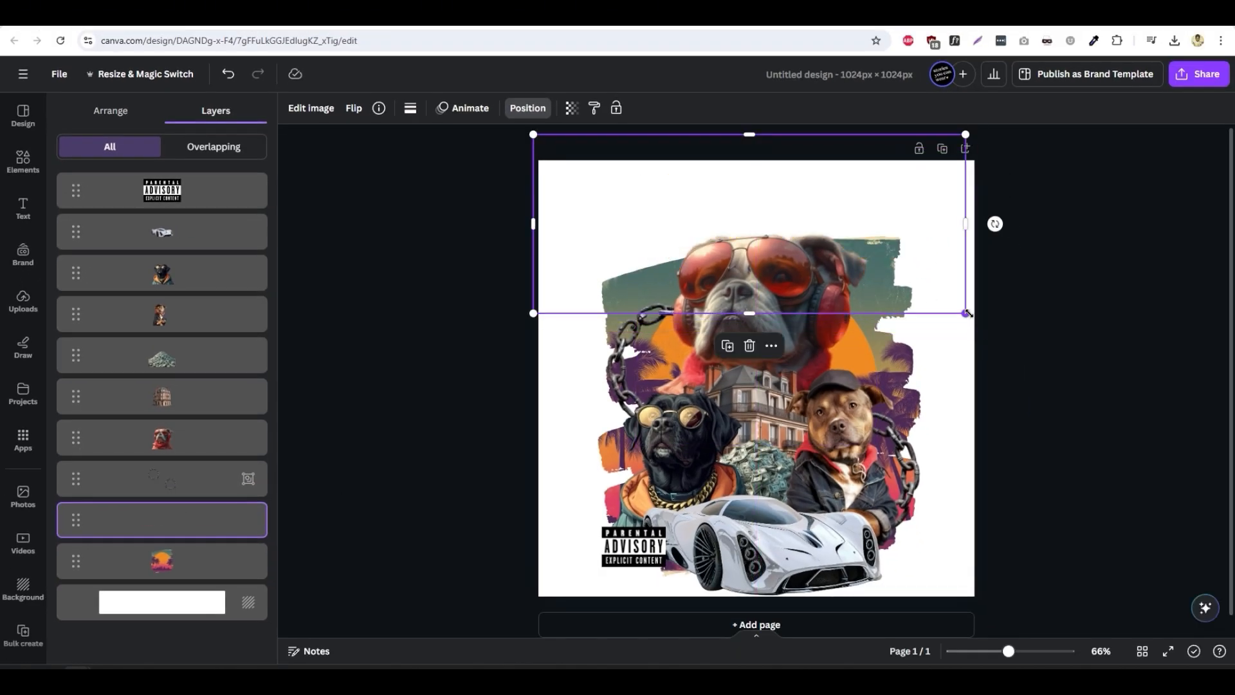
left_click_drag(965, 223, 937, 223)
left_click_drag(533, 223, 577, 223)
left_click_drag(757, 133, 758, 160)
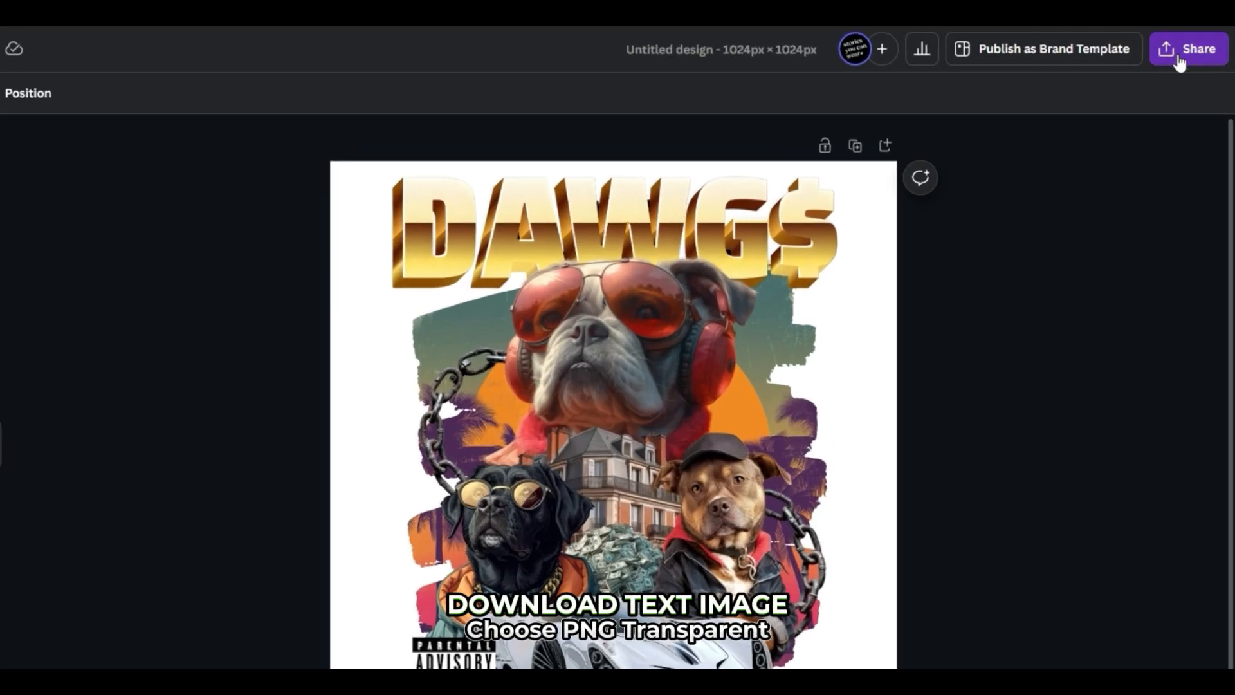
- Download the design as a PNG with a transparent background at size 3.125 (3,200 × 3,200 px)
left_click(1179, 62)
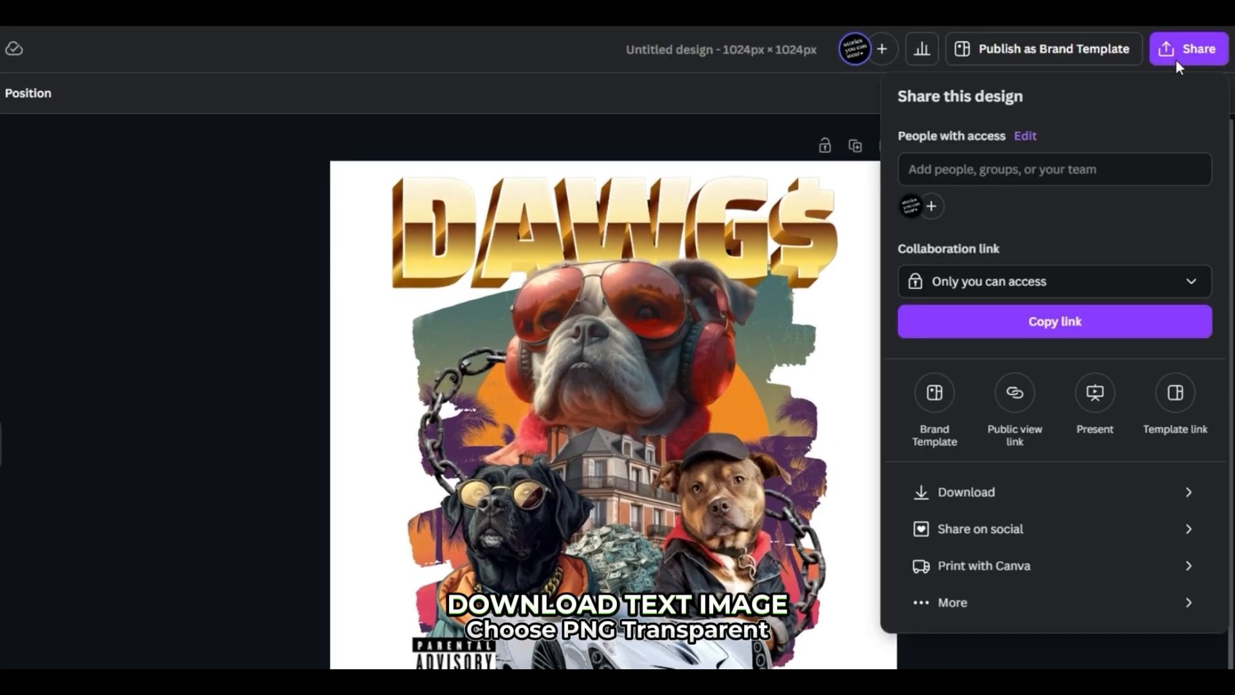
left_click(1017, 493)
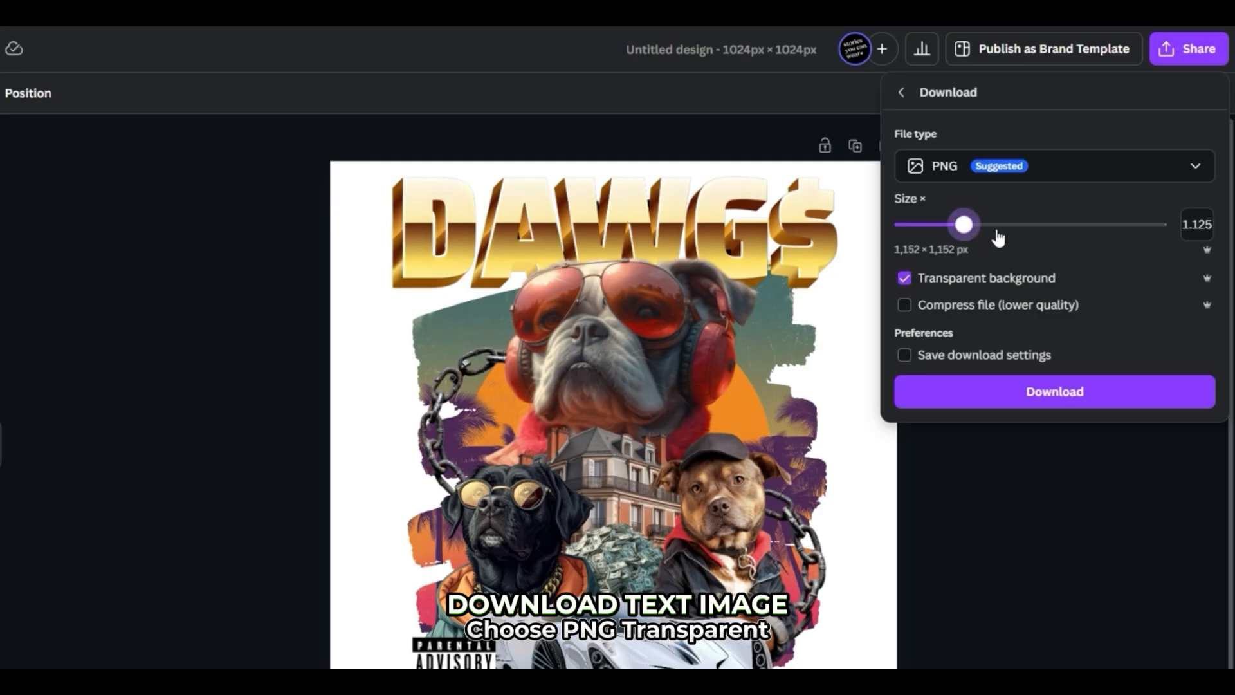
left_click_drag(998, 238, 1160, 240)
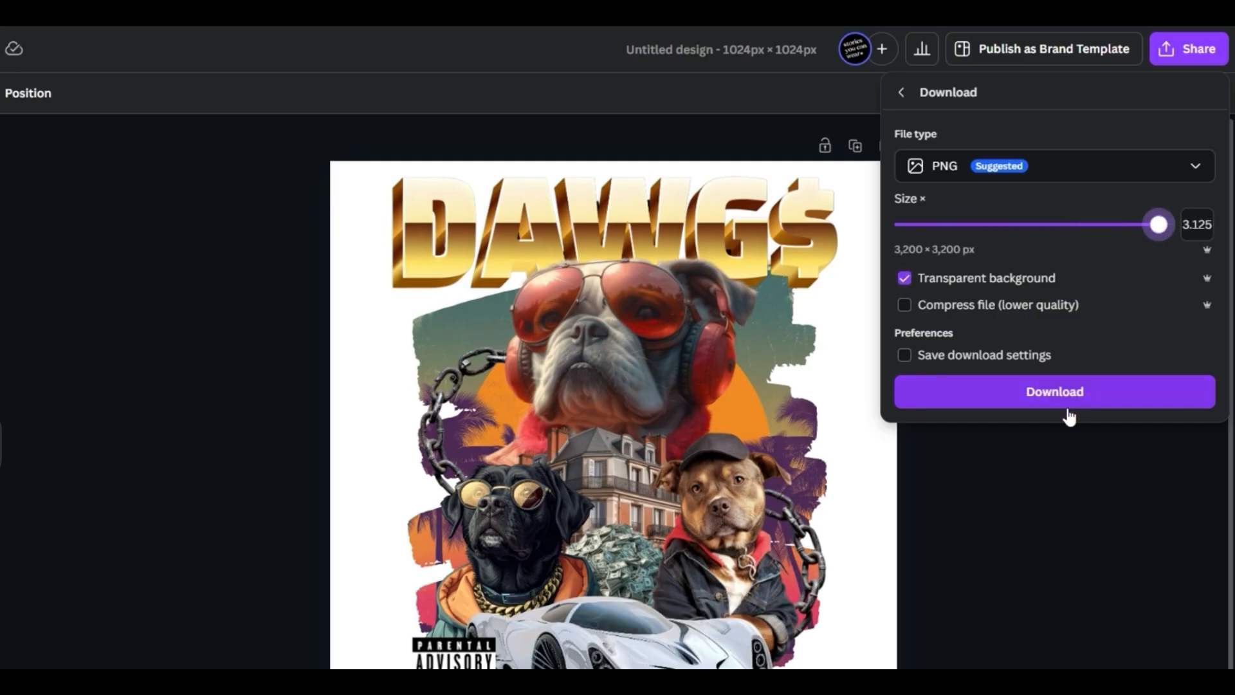
left_click(1081, 400)
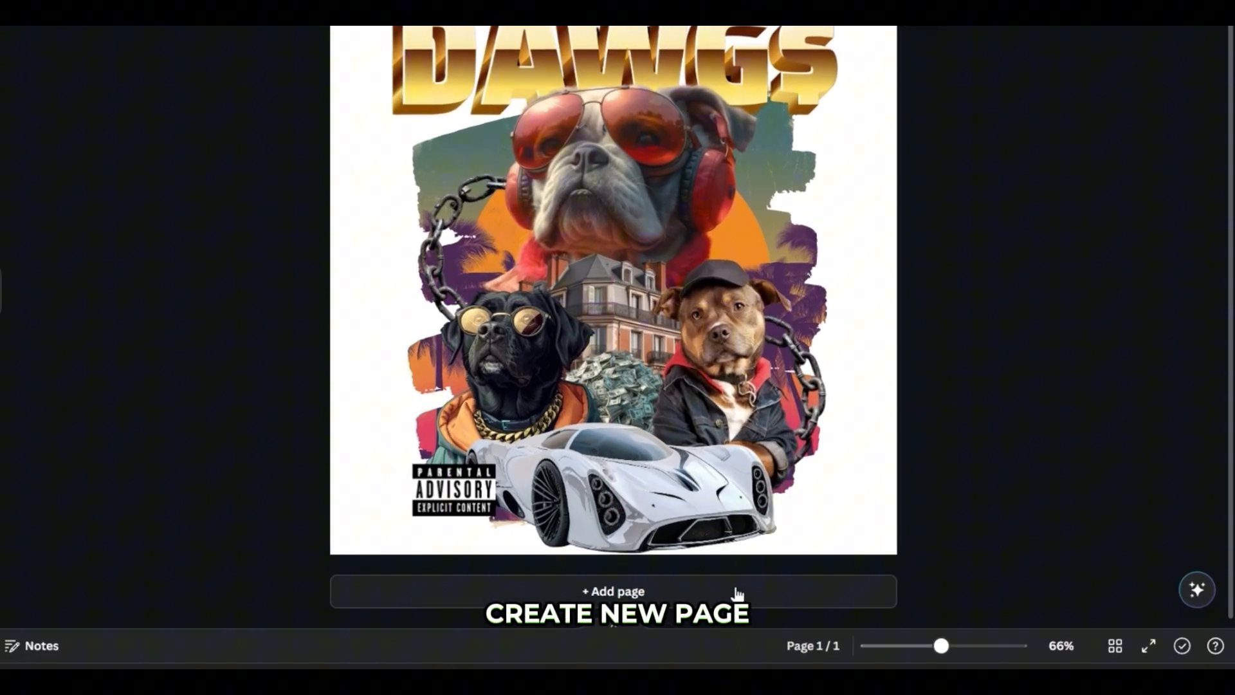
- Add a second page, place the exported collage image on it, and enlarge it to fill the page
left_click(763, 591)
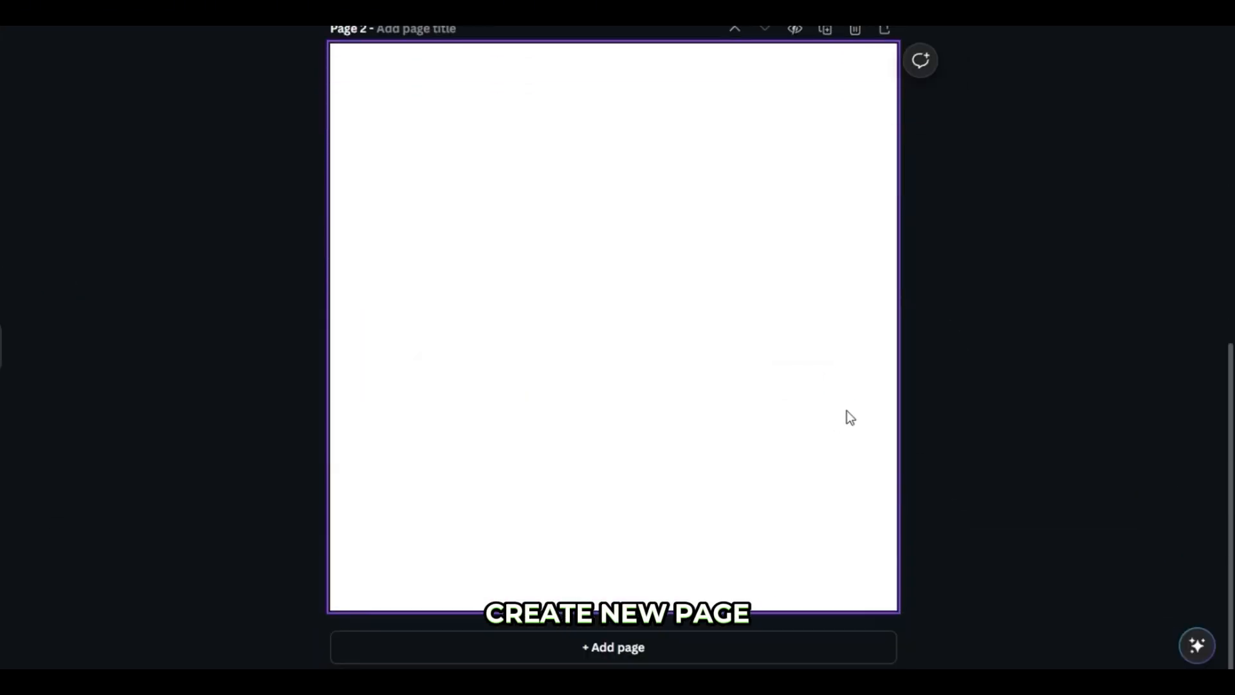
key("ctrl+v")
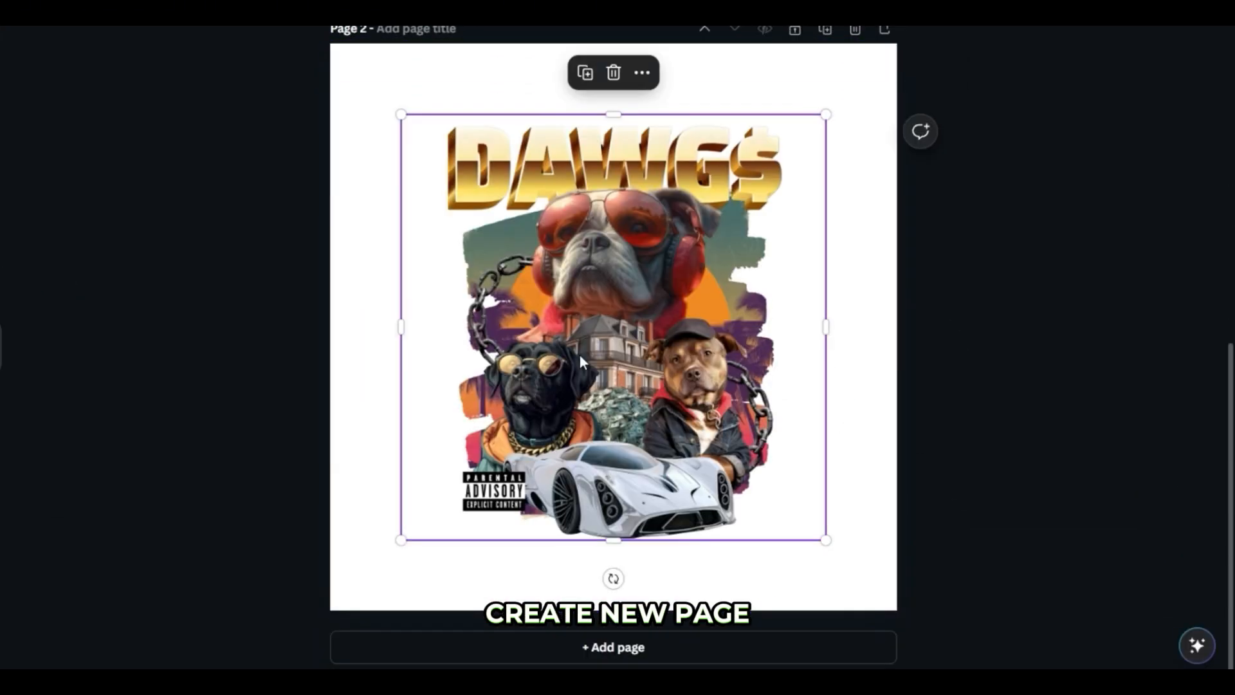
left_click_drag(401, 115, 323, 50)
left_click_drag(826, 540, 893, 608)
- Trim the empty margins at the sides and upper edge of the collage image on page 2
left_click_drag(897, 327, 840, 328)
left_click_drag(330, 326, 387, 328)
left_click_drag(613, 45, 613, 53)
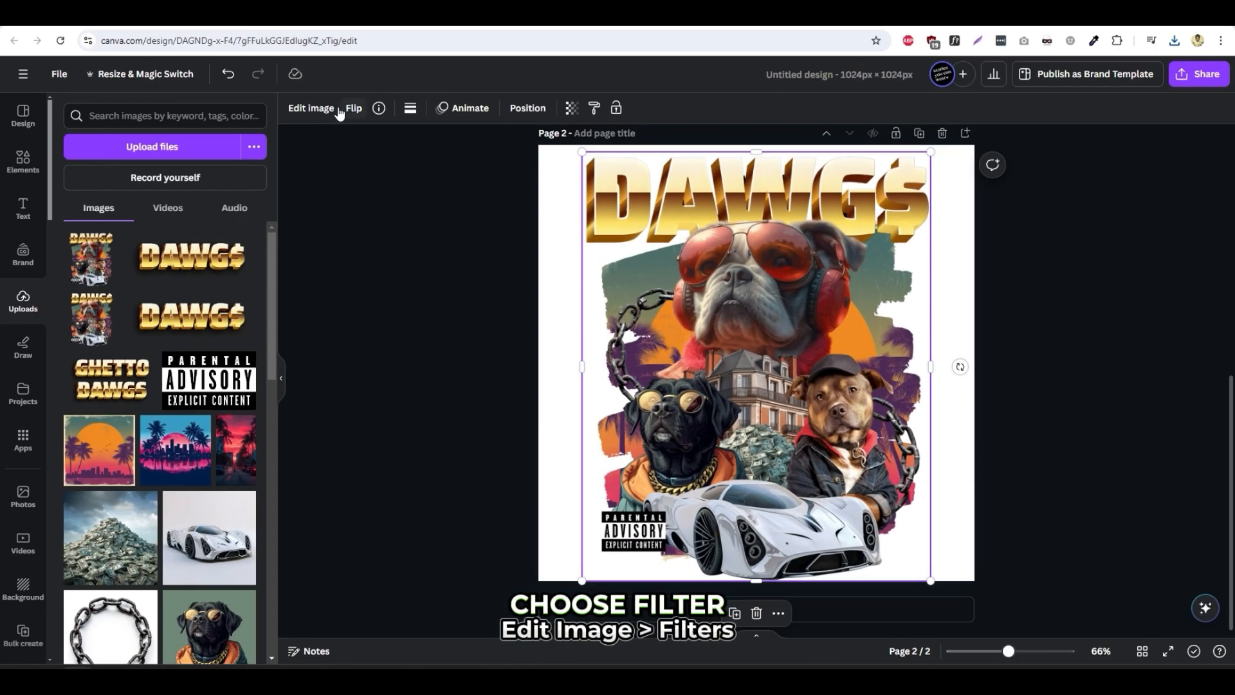
- Show all image filters for the collage and try the warm Bronz filter
left_click(321, 111)
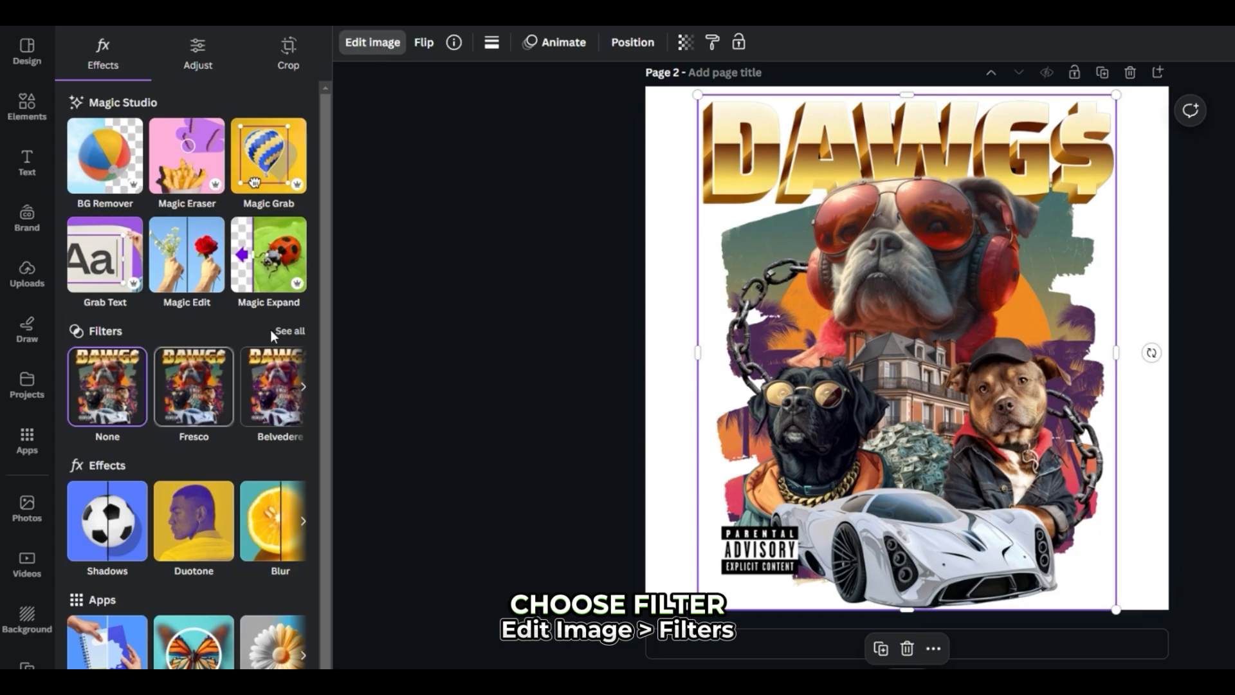
left_click(284, 336)
left_click(303, 394)
left_click(266, 386)
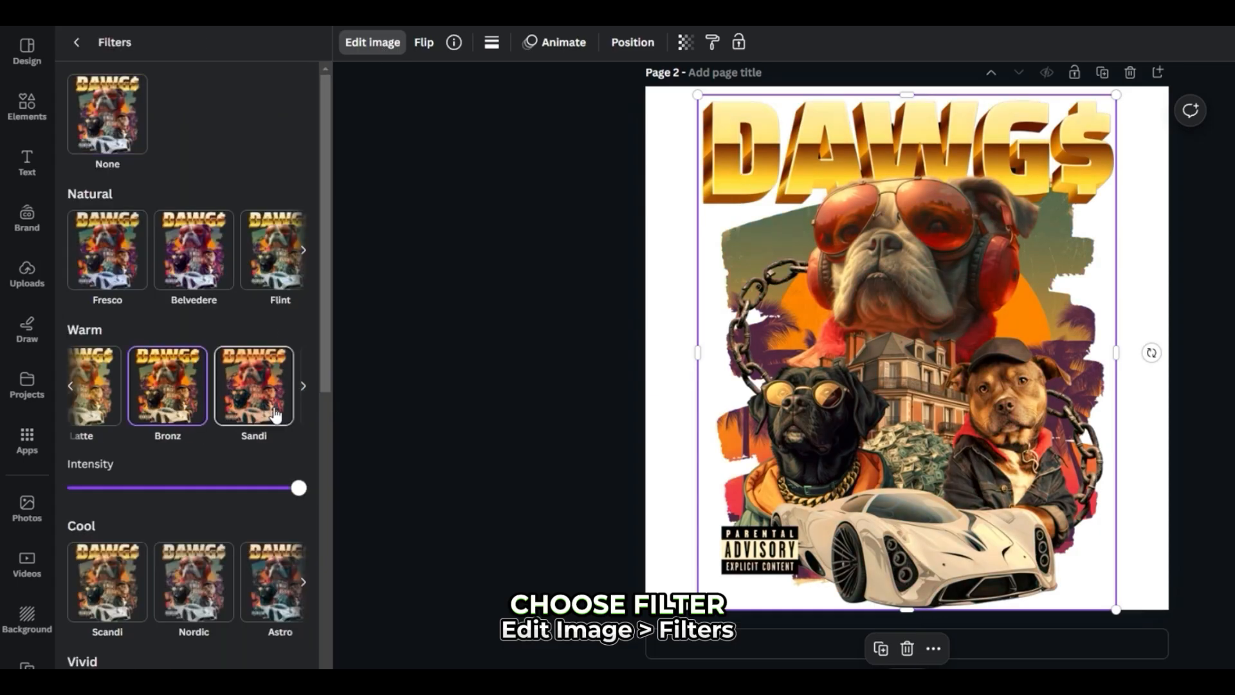
- Try the natural Luna filter on the collage and sample further cool and vivid filters
scroll(186, 515, "down", 3)
scroll(184, 552, "down", 5)
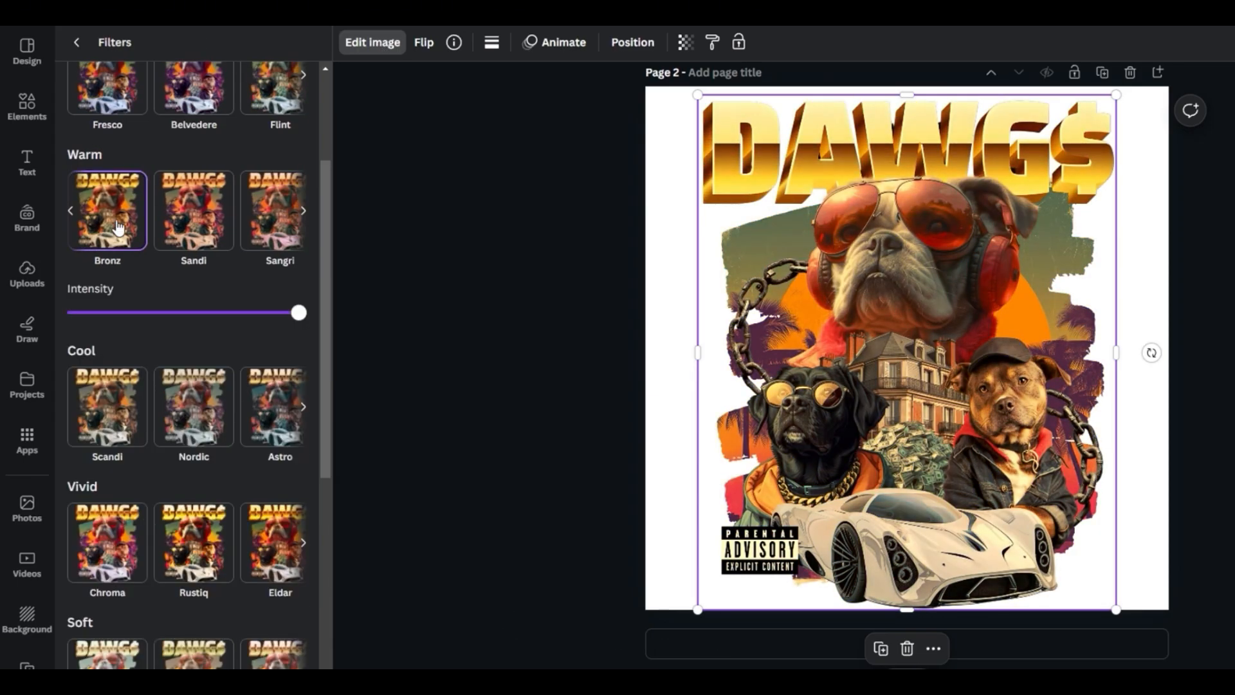
left_click(304, 407)
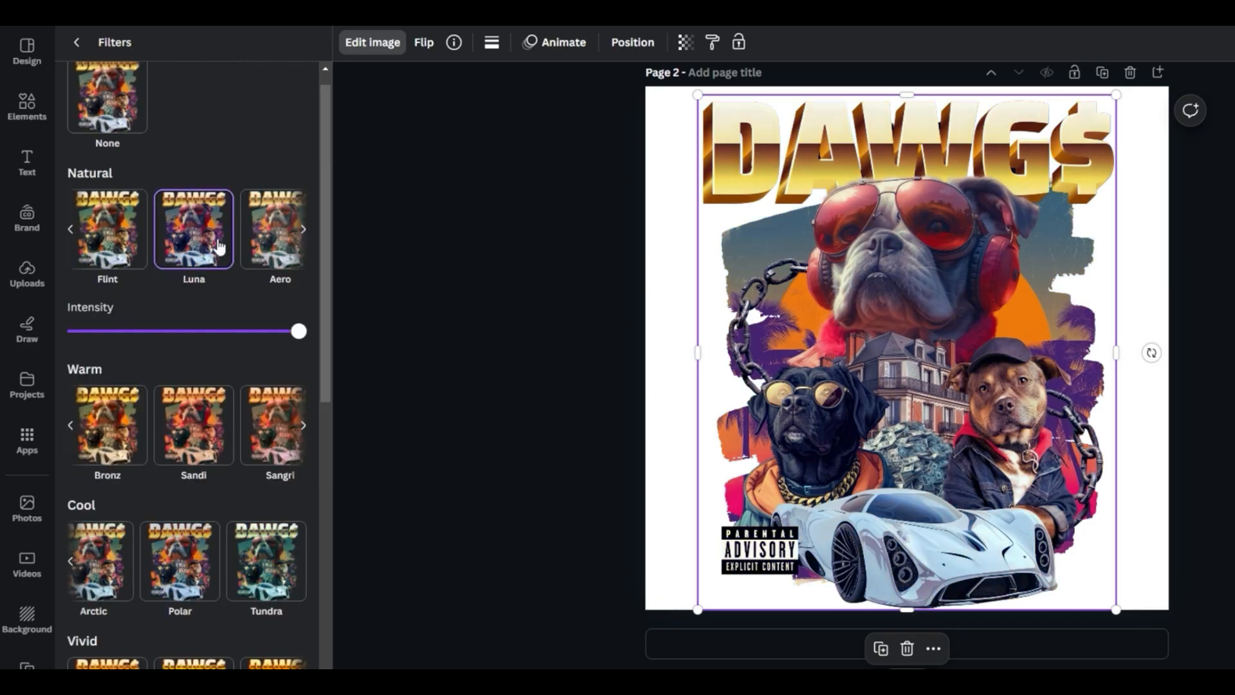
scroll(187, 386, "down", 3)
left_click(303, 573)
left_click(275, 502)
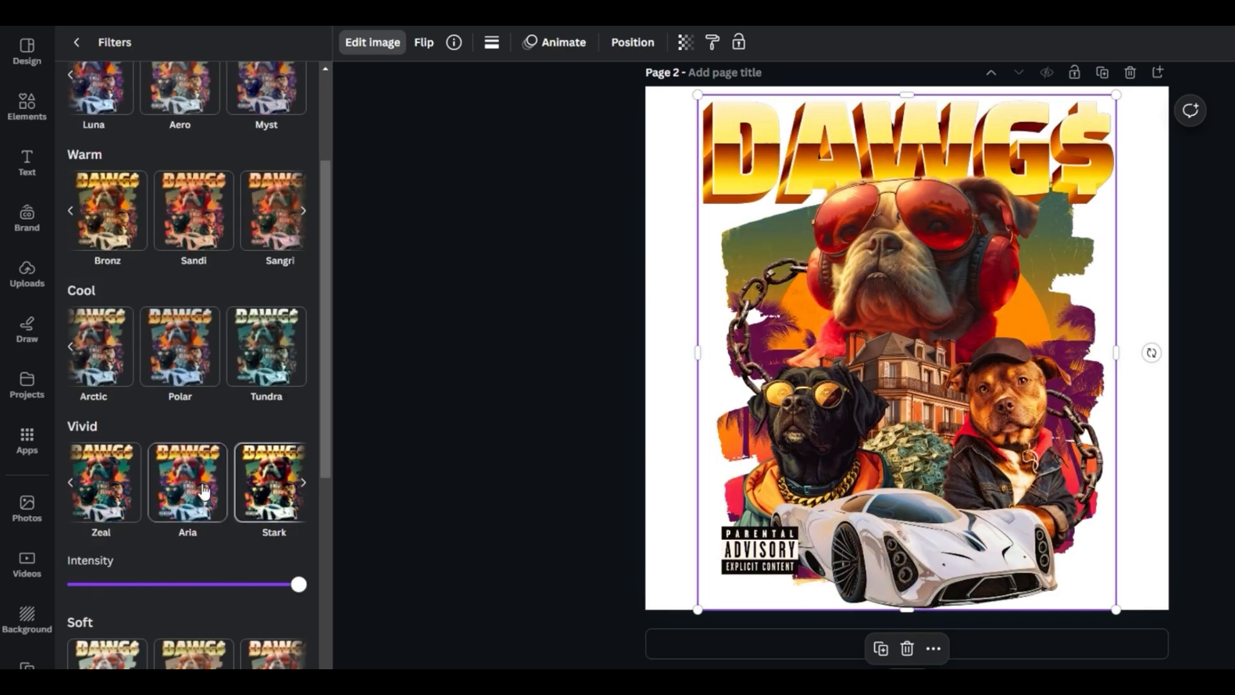
- Compare the warm Bronz and vivid Eldar filters on the collage and keep Eldar
left_click(70, 483)
left_click(99, 482)
left_click(122, 219)
left_click(185, 556)
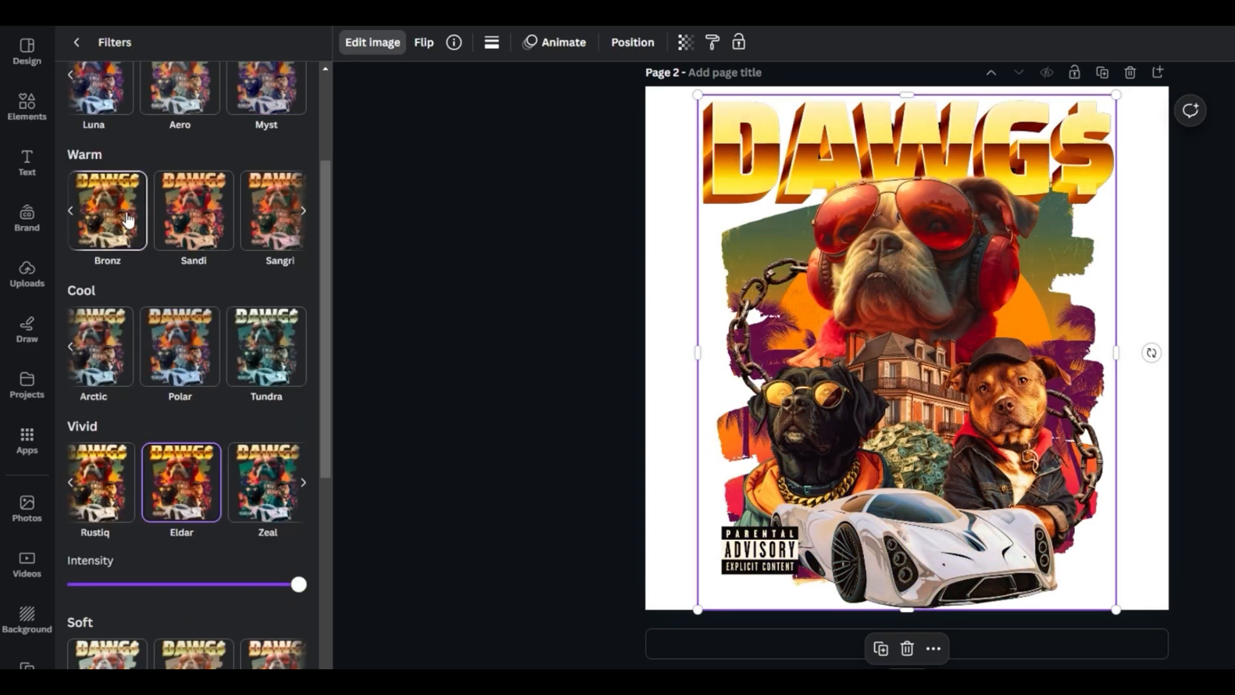
left_click(130, 221)
left_click(187, 560)
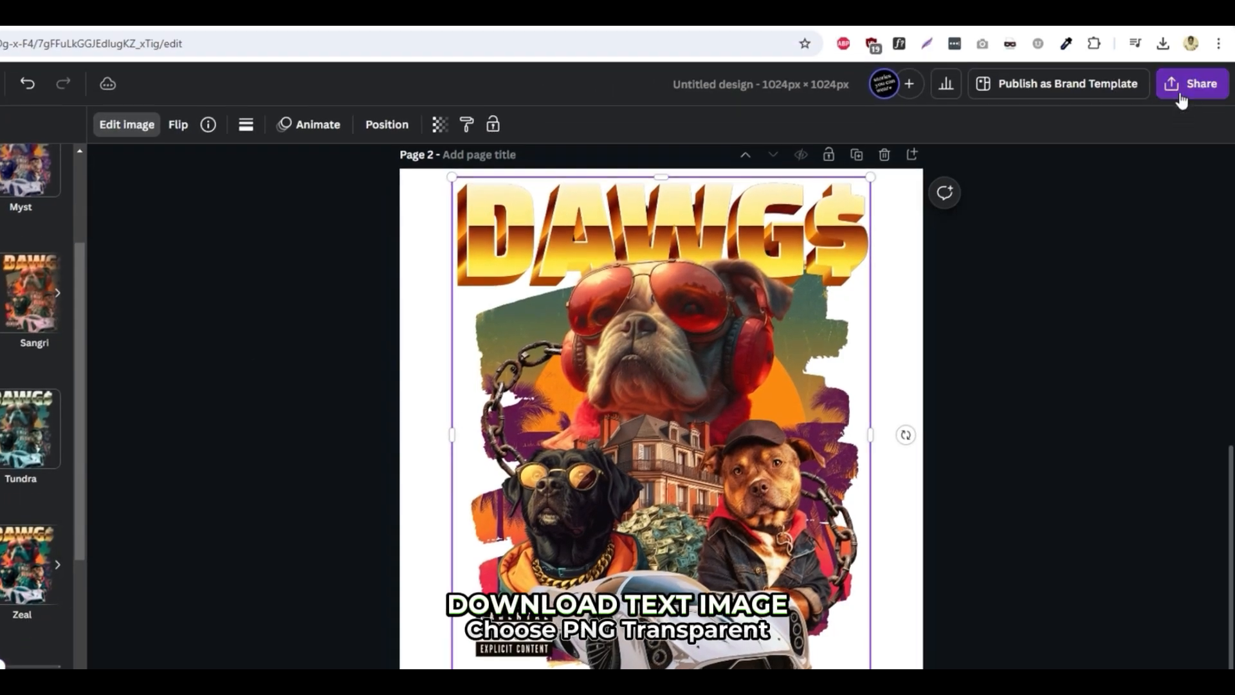
- Set up the download as a PNG with a transparent background at size 3.125 (3,200 × 3,200 px)
left_click(1186, 28)
left_click(1091, 493)
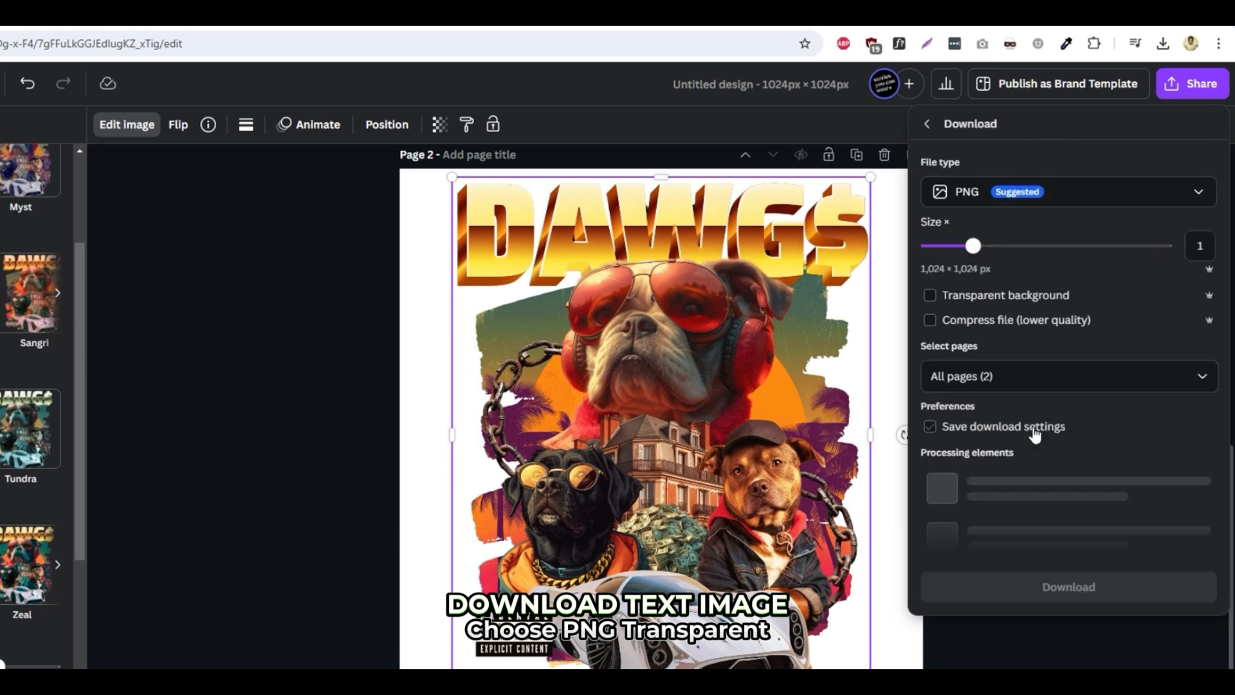
left_click(989, 297)
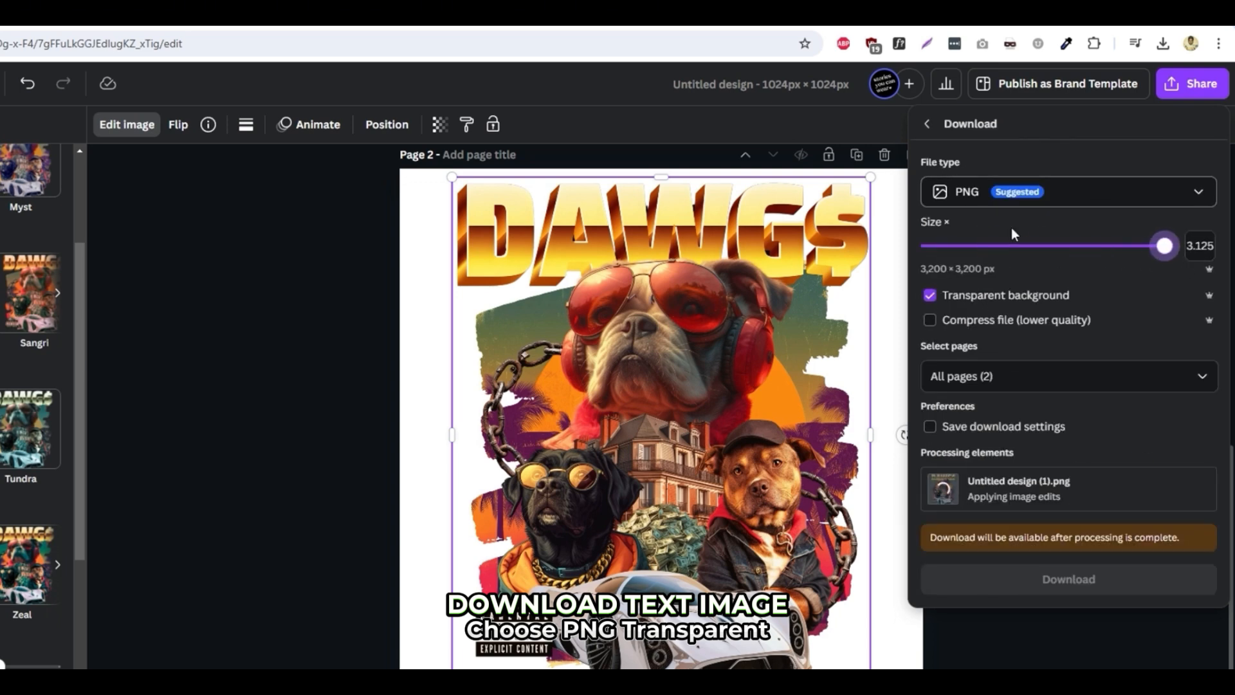